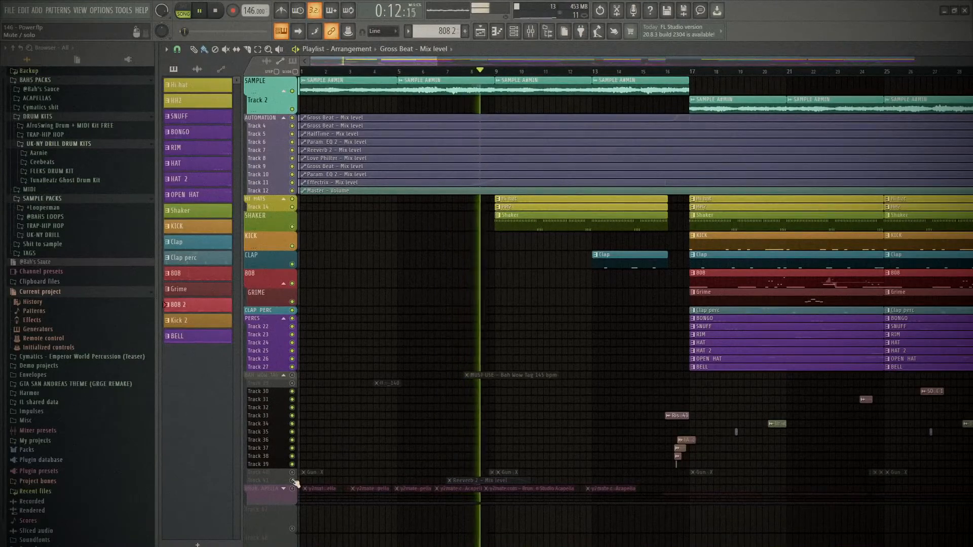
Stop playback and unmute the BAH WOW TAG track and tracks 29, 40 and 41 in the playlist.
key("space")
left_click_drag(294, 482, 294, 376)
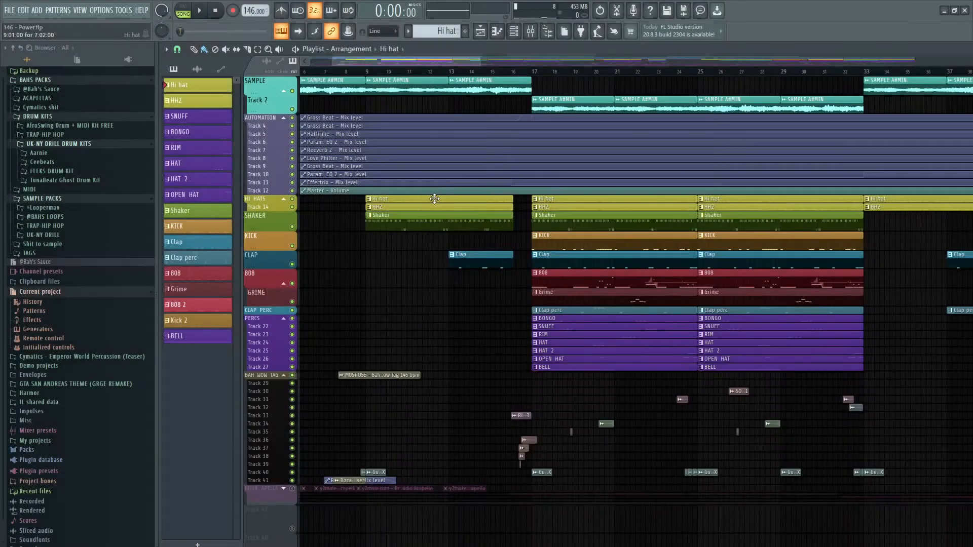
Browse the #Bah's Sauce drums to the CLOSED HIHATS folder and preview the Levetating HH 2 sample.
left_click(54, 91)
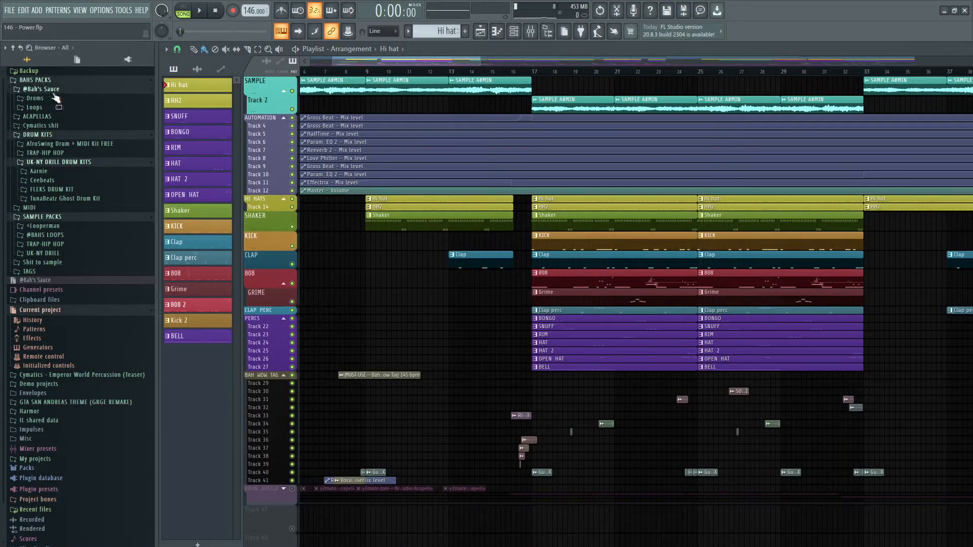
left_click(55, 100)
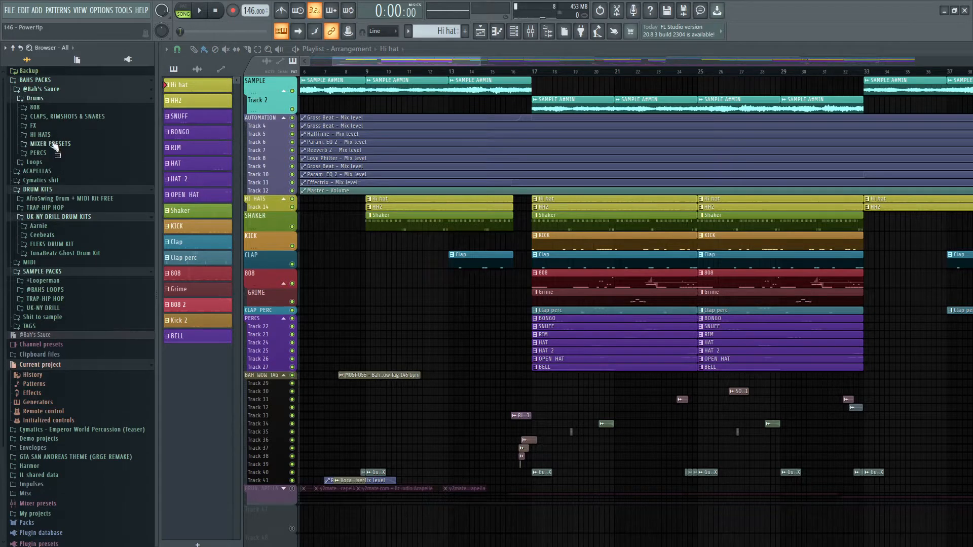
left_click(56, 135)
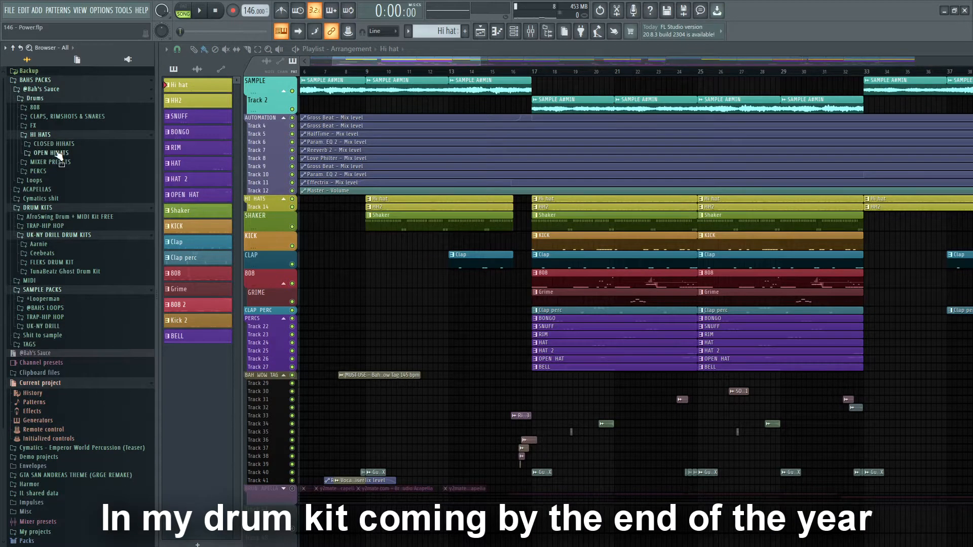
left_click(58, 144)
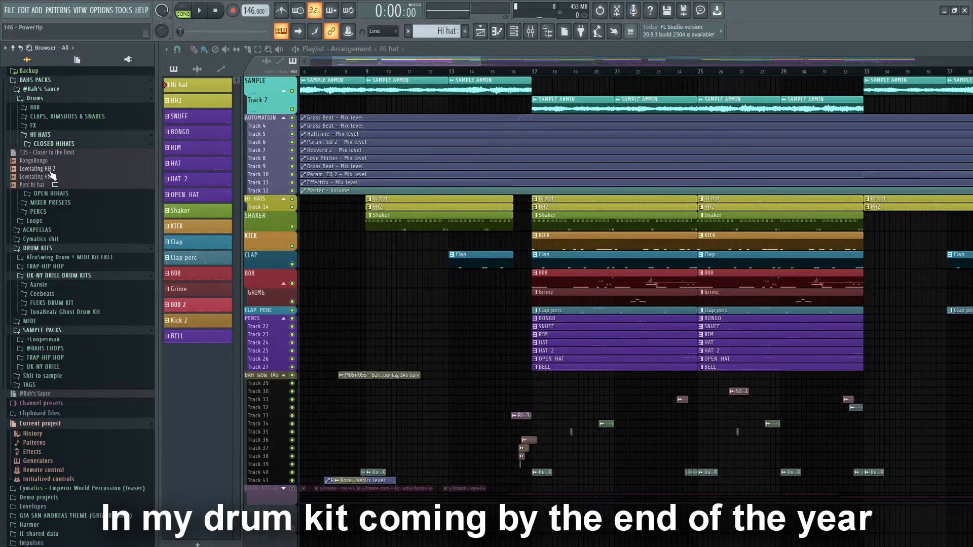
left_click(51, 169)
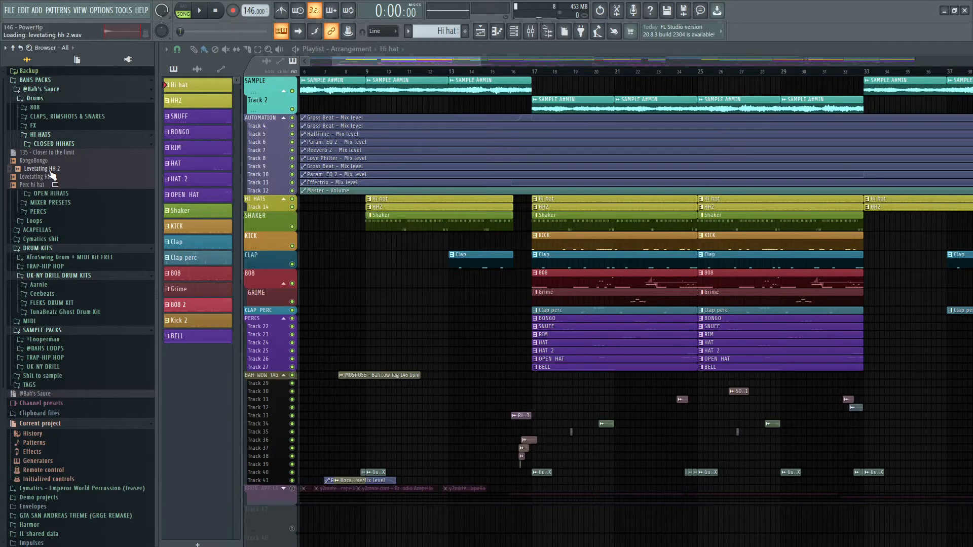
Play the Hi hat pattern in the piano roll to review its notes, and close the piano roll.
key("F7")
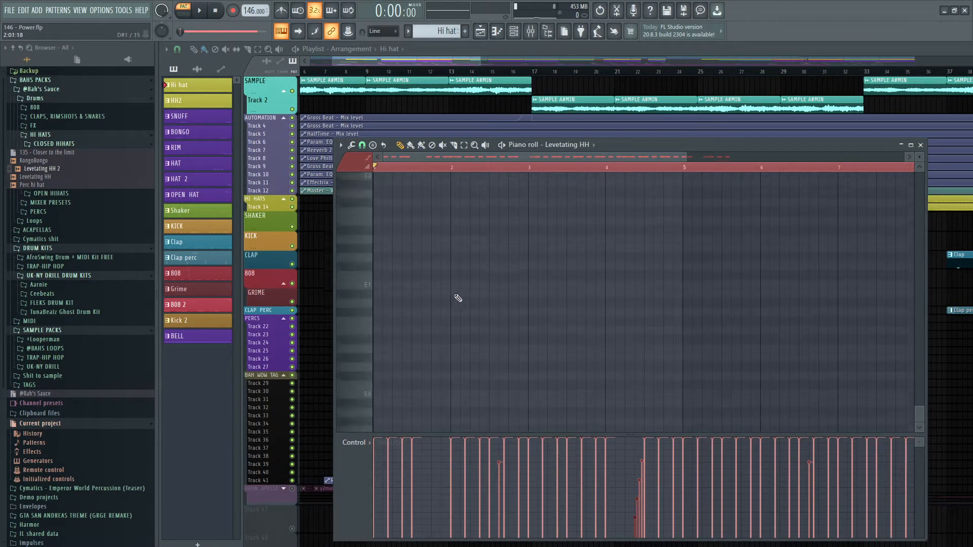
key("space")
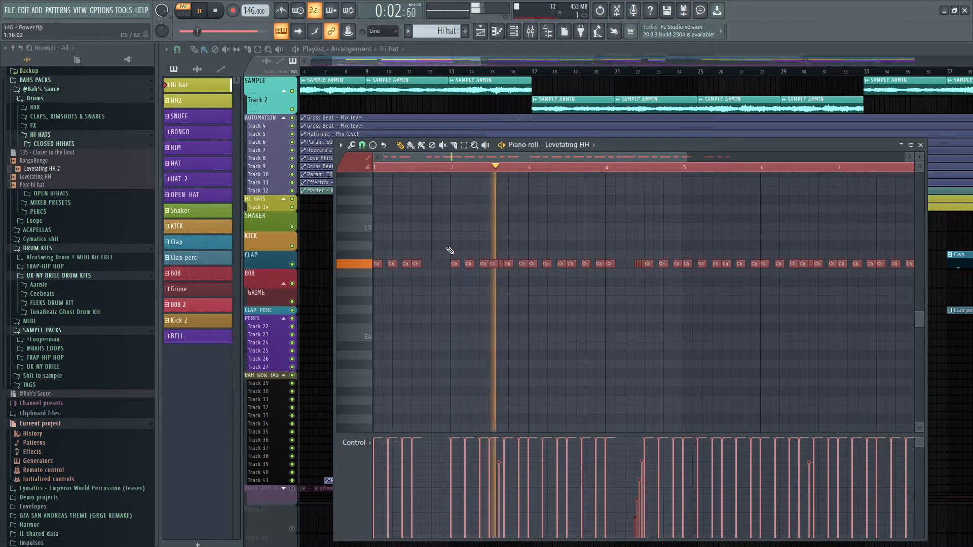
scroll(583, 289, "down", 2)
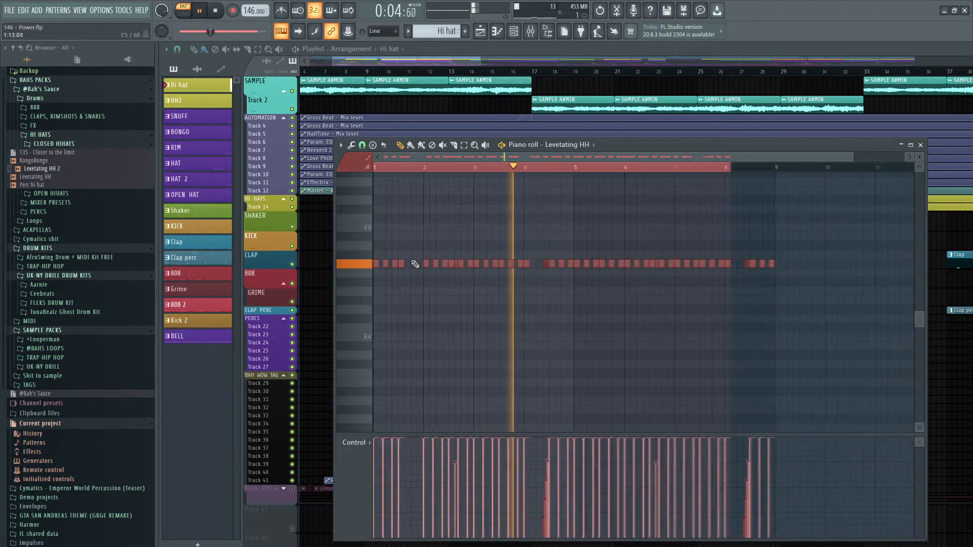
scroll(722, 329, "up", 1)
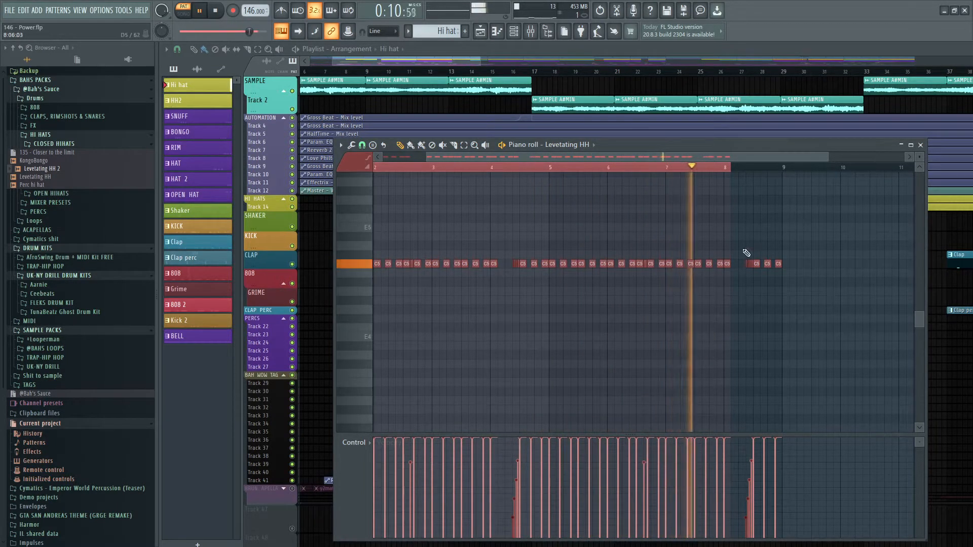
key("space")
scroll(740, 252, "down", 1)
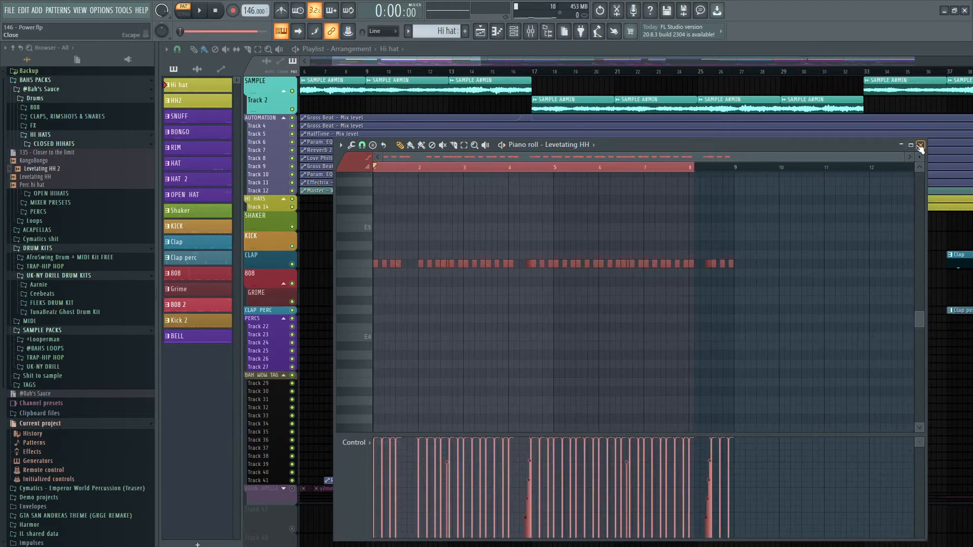
left_click(920, 146)
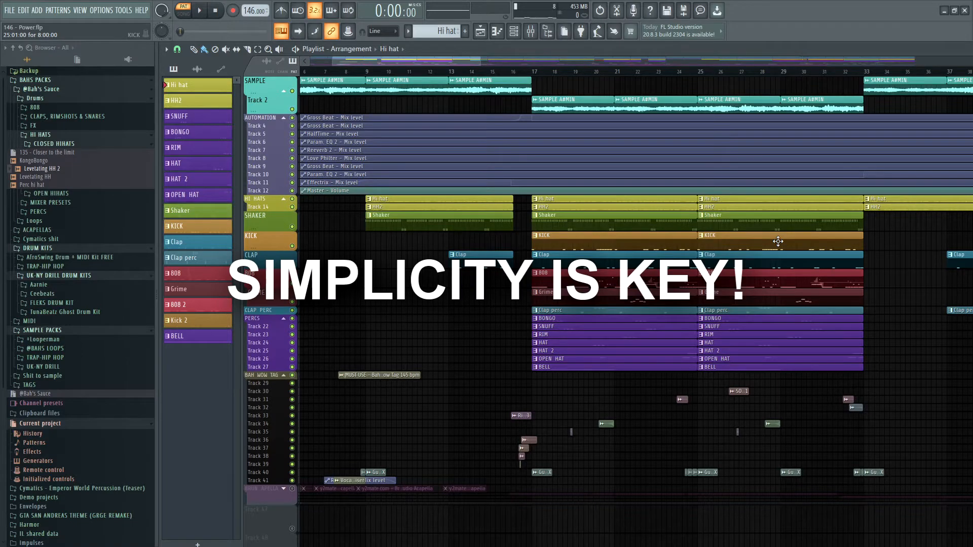
Examine the Fruity Delay 3 settings on the Levetating HH mixer track.
scroll(387, 229, "up", 3)
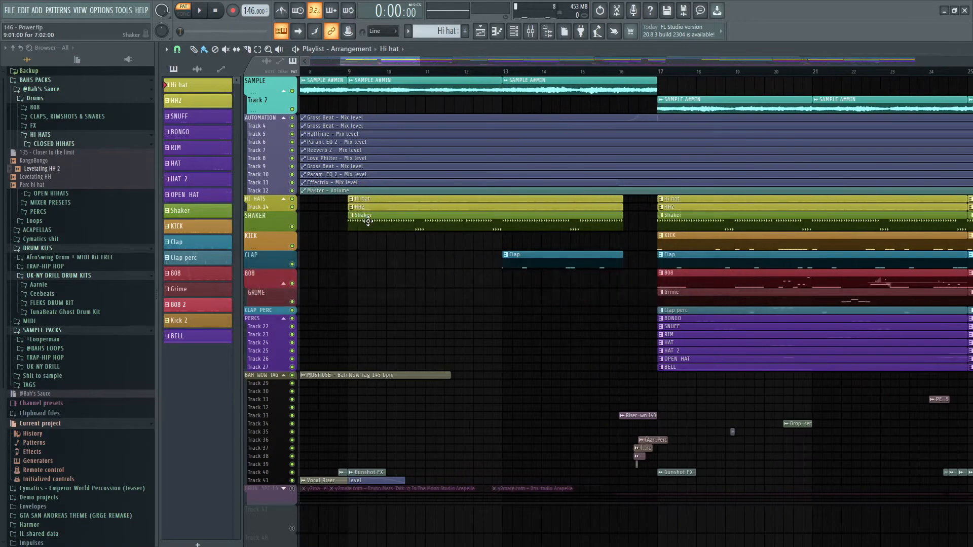
left_click(531, 31)
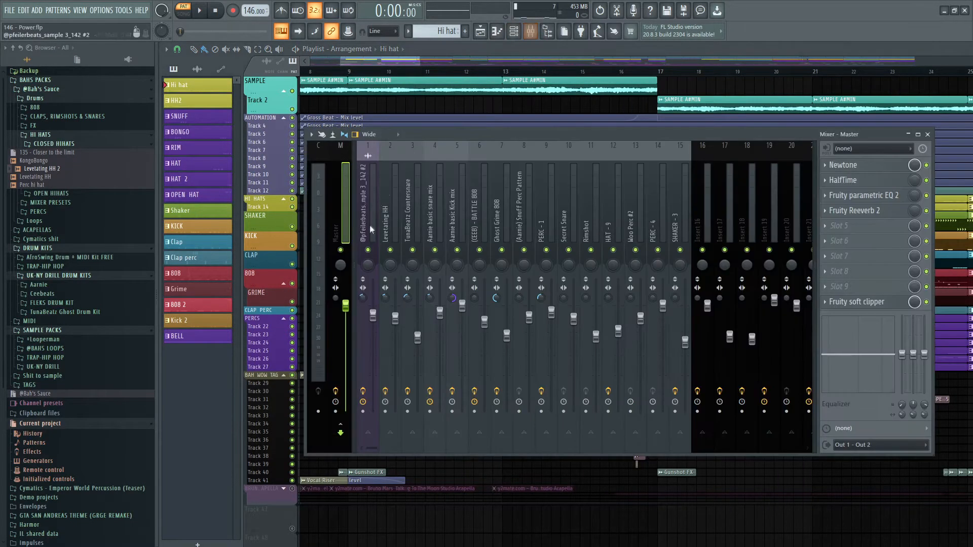
left_click(390, 220)
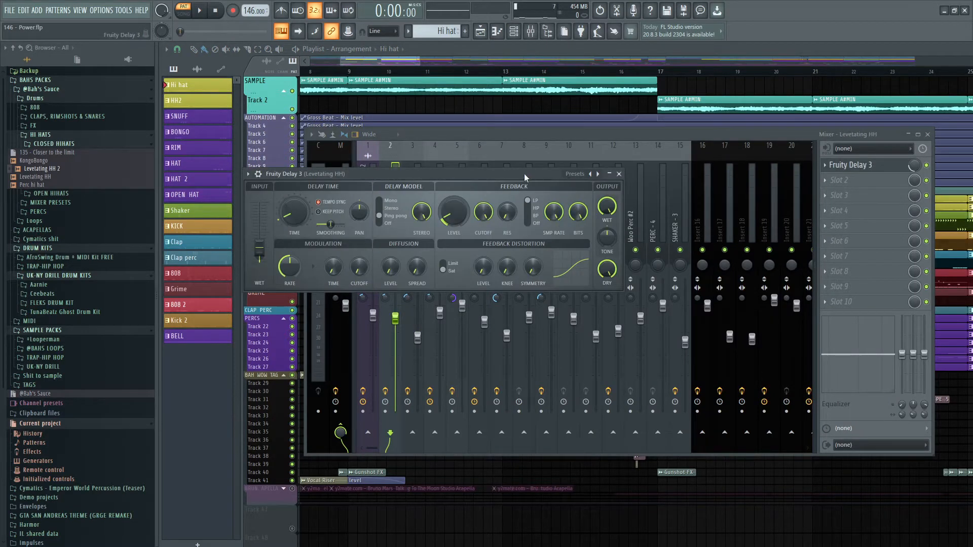
left_click_drag(525, 173, 665, 154)
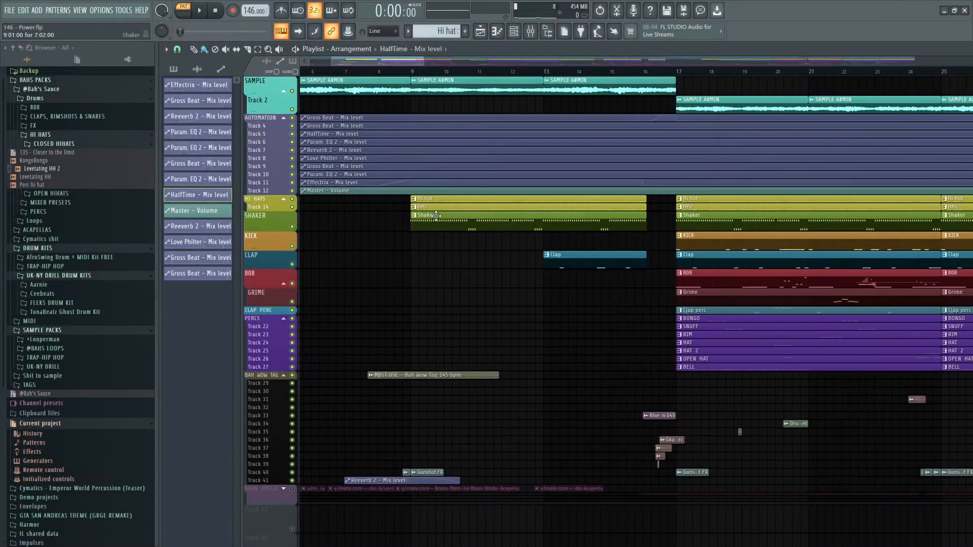
Open the Shaker pattern in the piano roll and collapse the #Bah's Sauce folder and its subfolders in the browser.
double_click(436, 216)
left_click(76, 145)
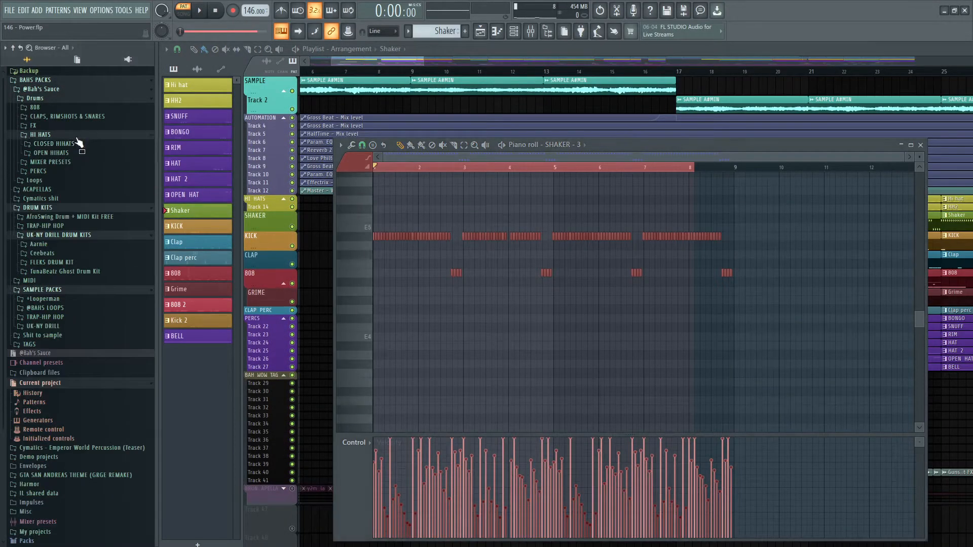
left_click(79, 134)
left_click(84, 98)
left_click(85, 92)
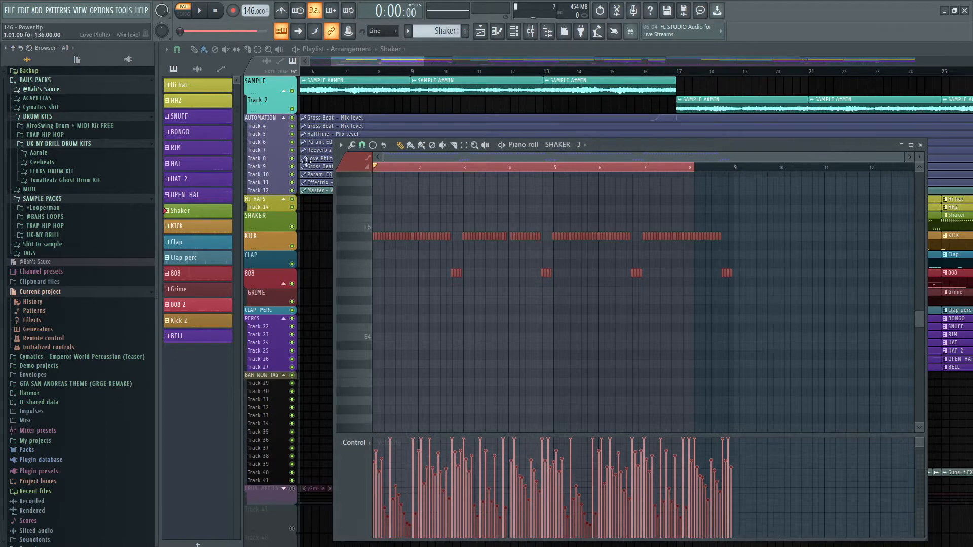
Play the Shaker pattern to hear its rhythm, stop playback and close the piano roll.
key("space")
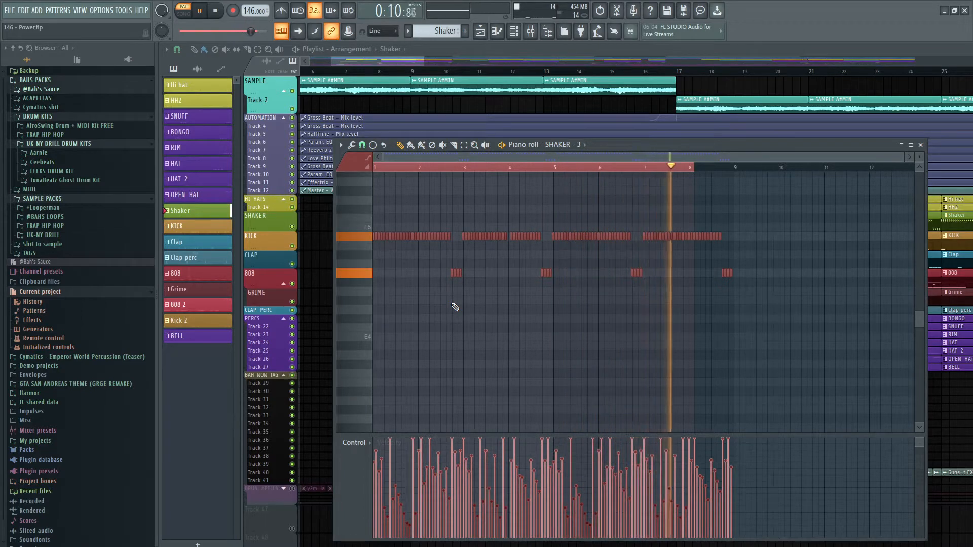
key("space")
left_click(923, 148)
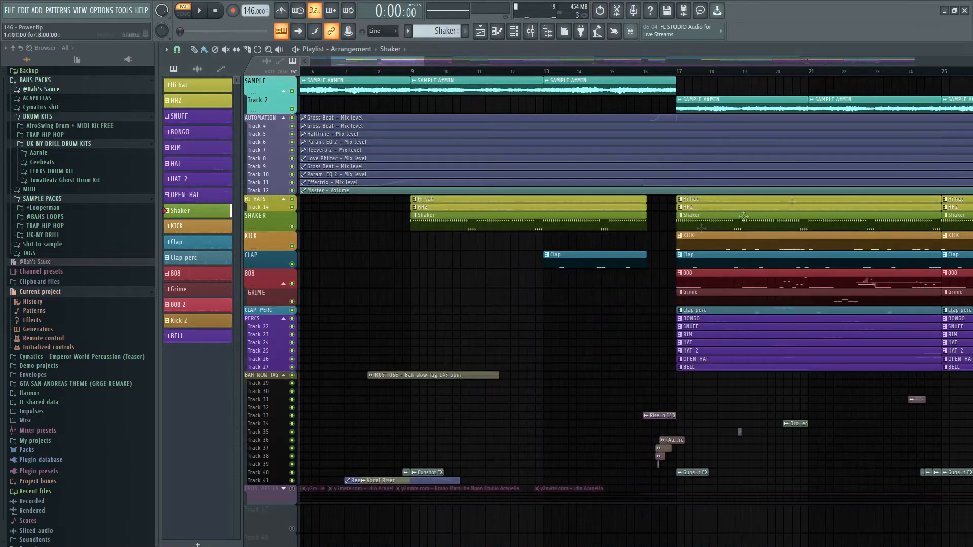
Examine the Fruity PanOMatic settings on the SHAKER - 3 mixer track, and close the mixer and the plugin.
left_click(531, 32)
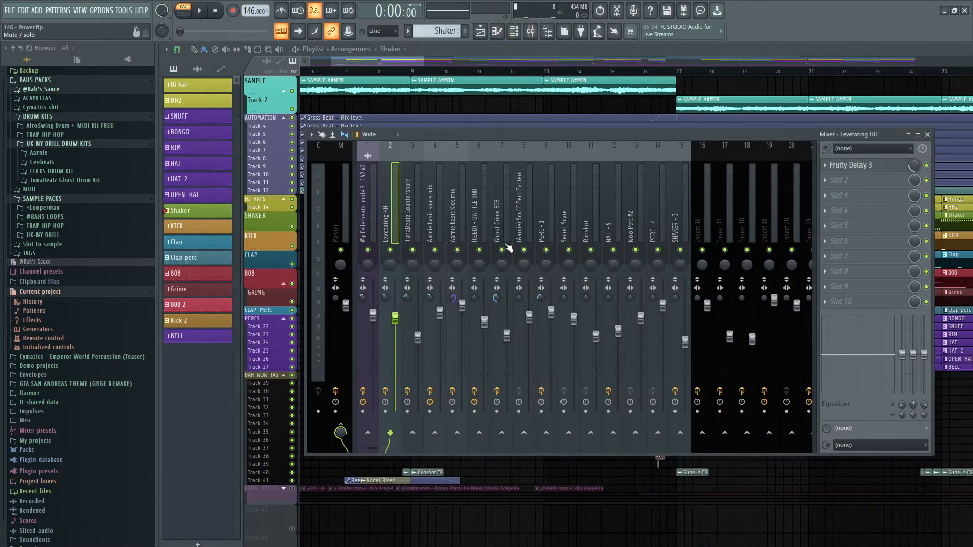
left_click(675, 227)
left_click(853, 166)
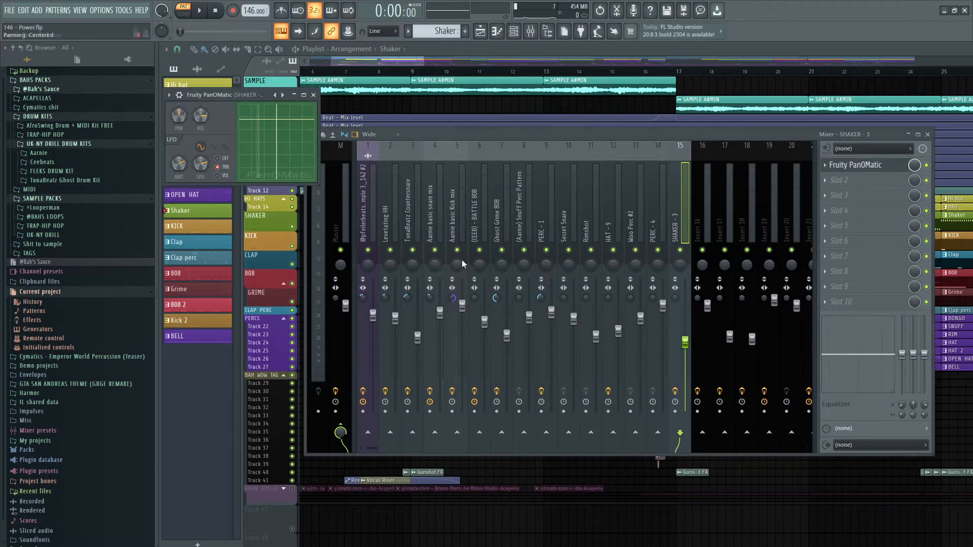
left_click_drag(253, 94, 405, 136)
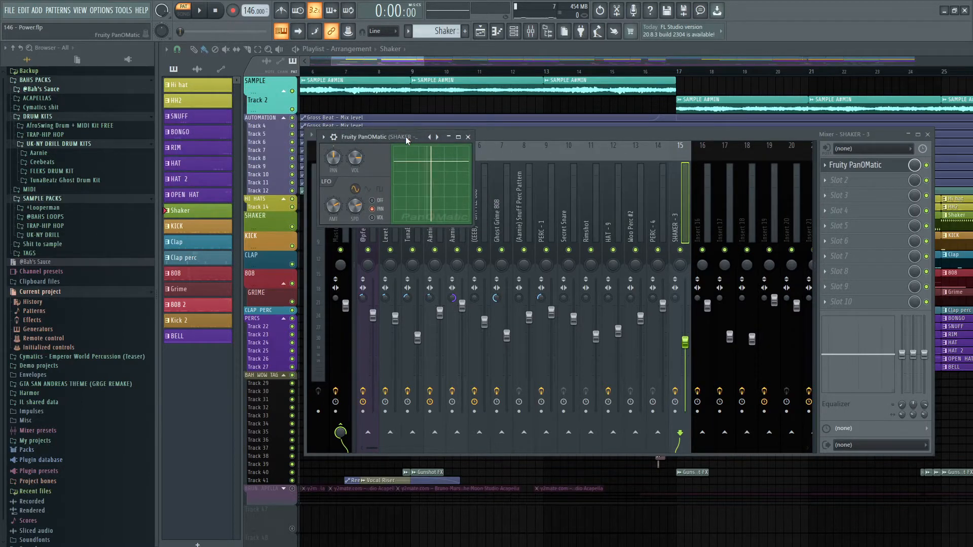
left_click(928, 134)
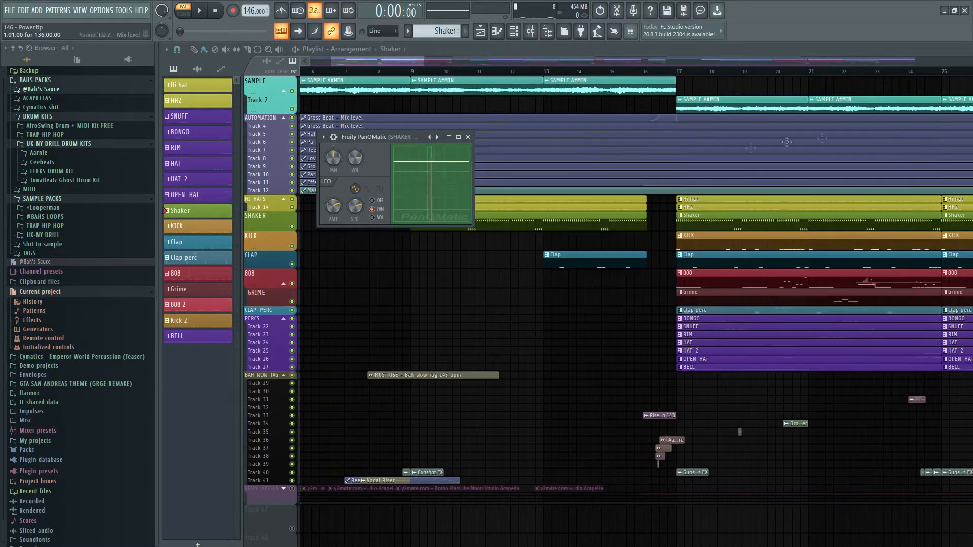
left_click(469, 137)
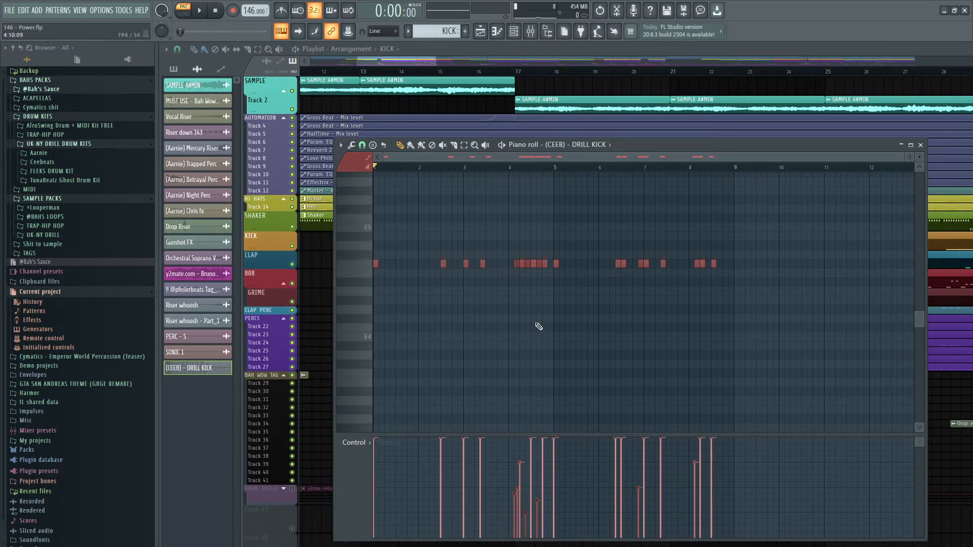
Play the KICK pattern in the piano roll to hear its rhythm, and stop playback.
key("space")
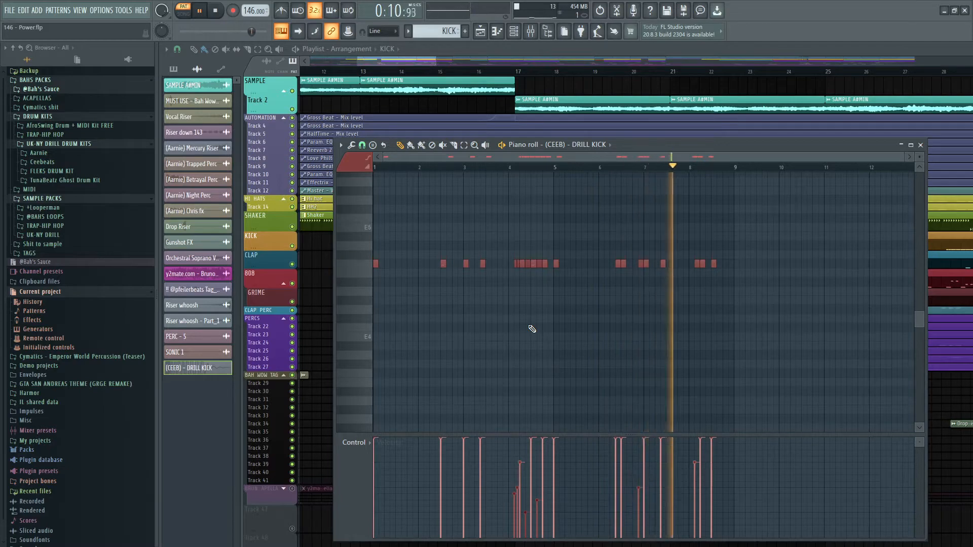
key("space")
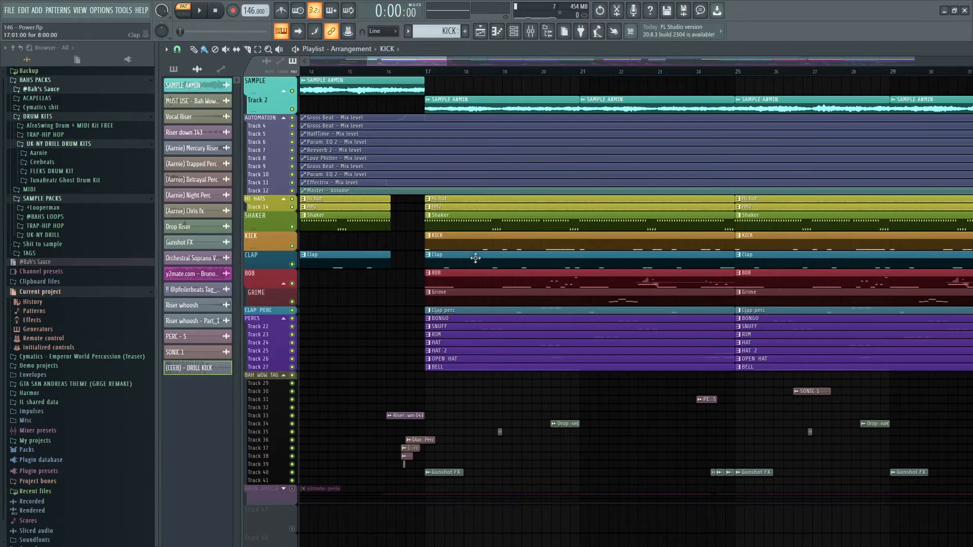
Examine the parametric EQ and soft clipper on the basic Kick mix mixer track, closing each plugin after viewing it.
scroll(478, 264, "down", 3)
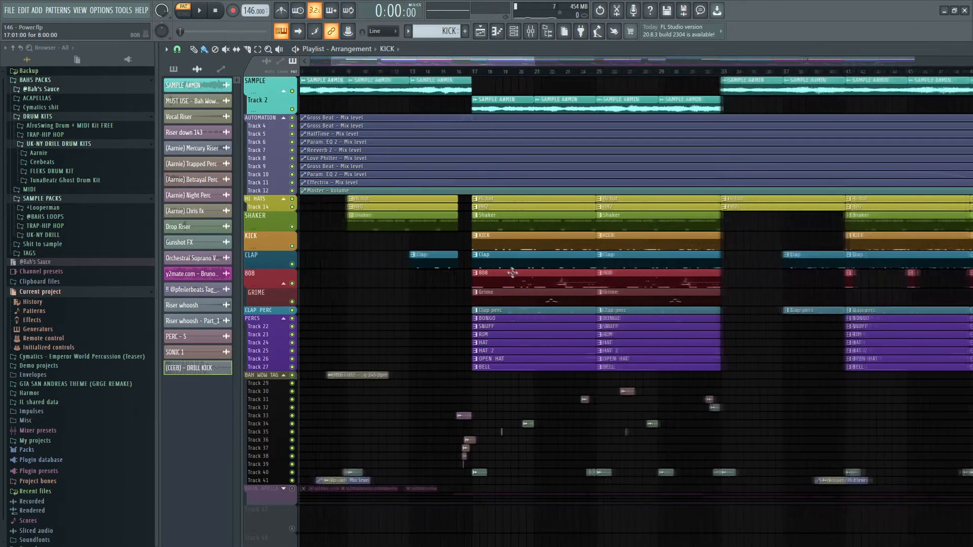
scroll(499, 259, "up", 3)
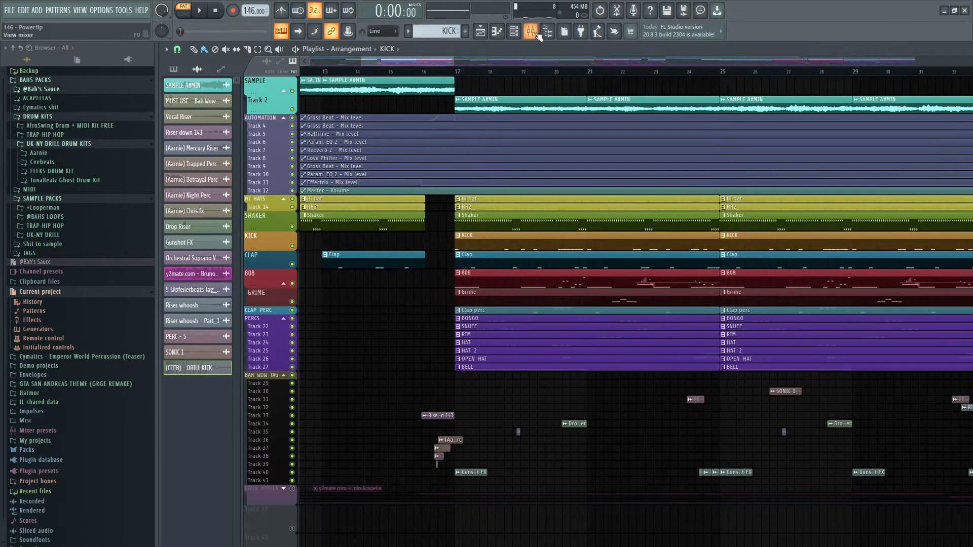
left_click(531, 31)
left_click(454, 229)
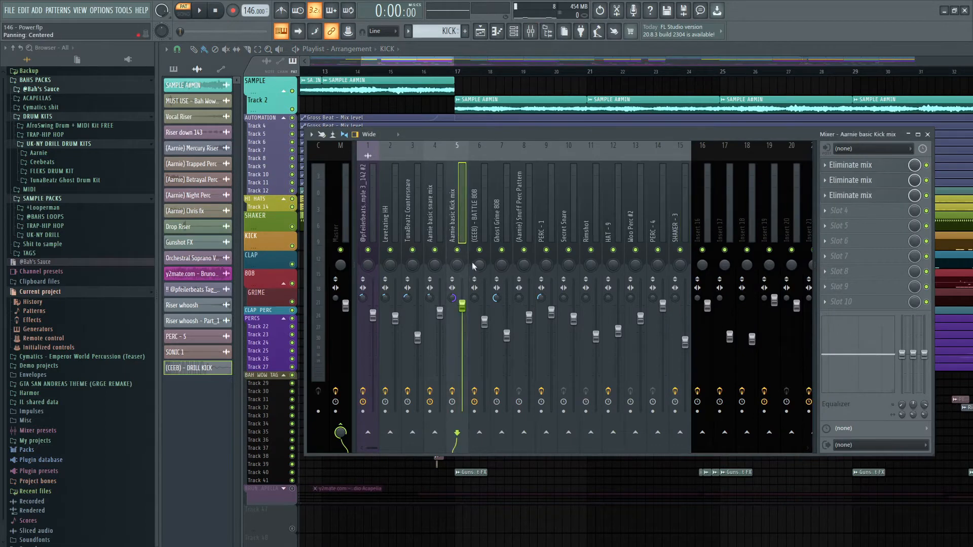
left_click(854, 166)
left_click_drag(361, 111, 416, 147)
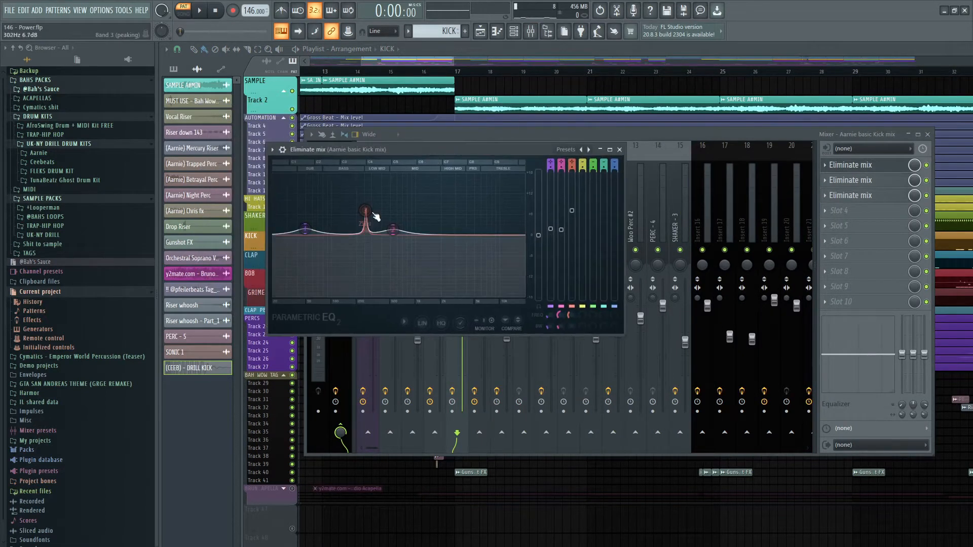
left_click(854, 165)
left_click(874, 181)
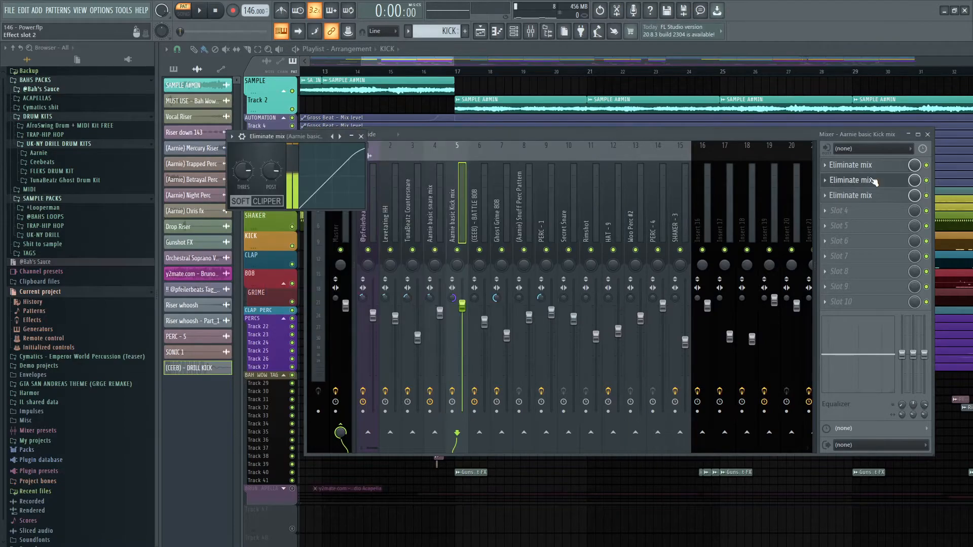
left_click(362, 137)
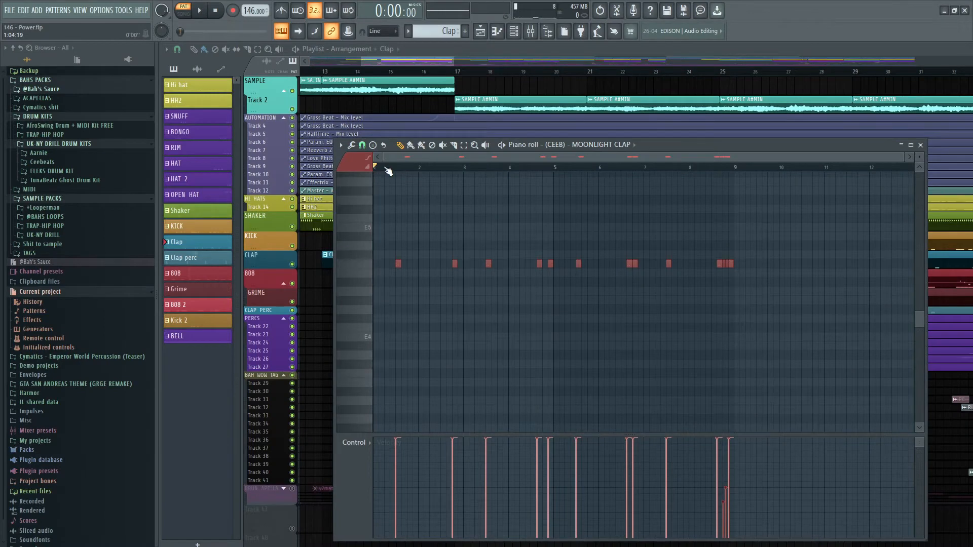
Play the Clap pattern in the piano roll to hear its rhythm, and stop playback.
key("space")
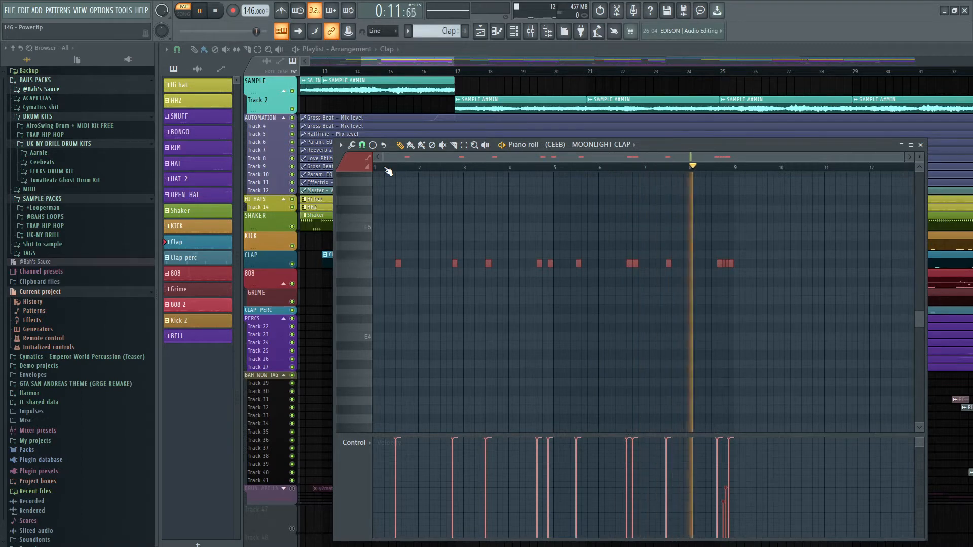
key("space")
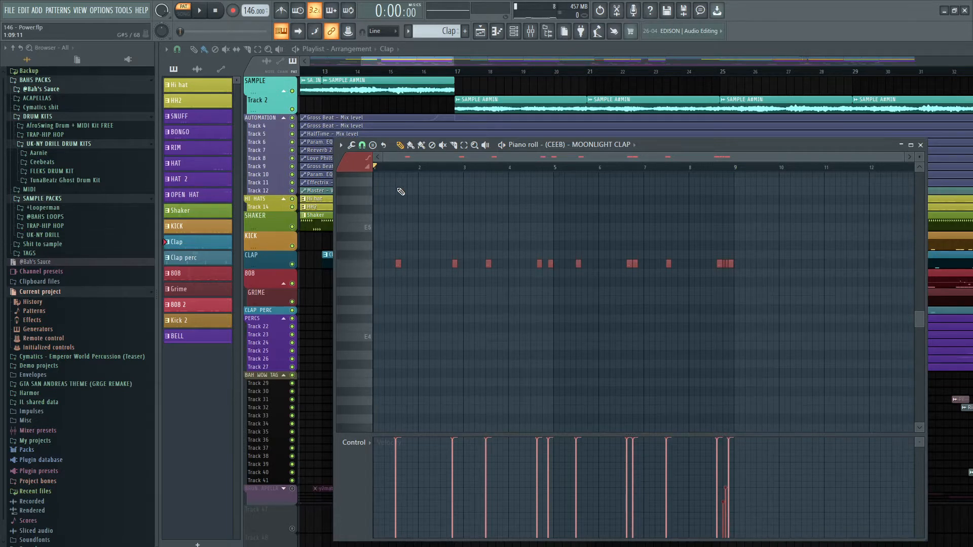
Examine the placement of the Clap notes in bars 2 to 4 of the piano roll, highlighting bars 3 and 4.
scroll(444, 270, "up", 3)
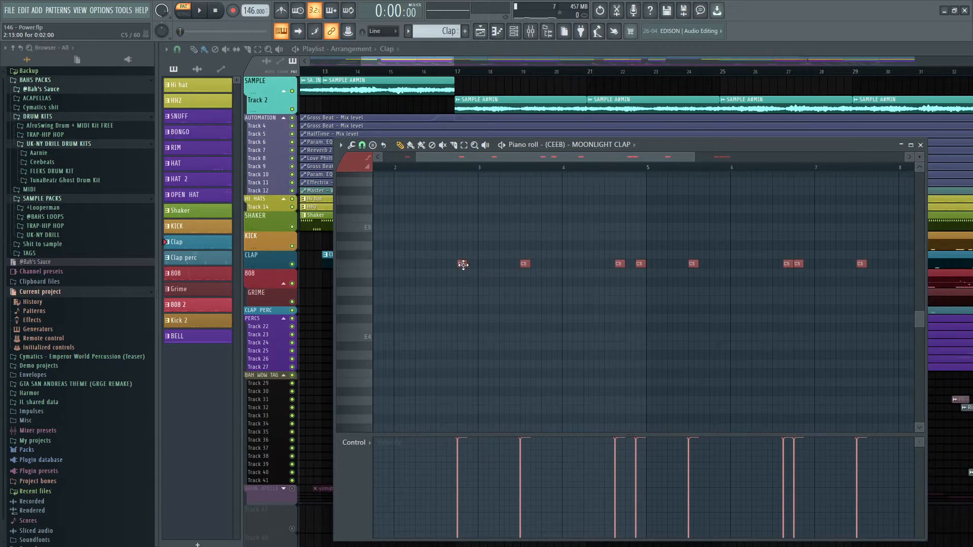
mouse_move(463, 264)
left_mouse_down()
mouse_move(439, 266)
mouse_move(462, 265)
left_mouse_up()
scroll(507, 284, "down", 3)
scroll(391, 232, "up", 3)
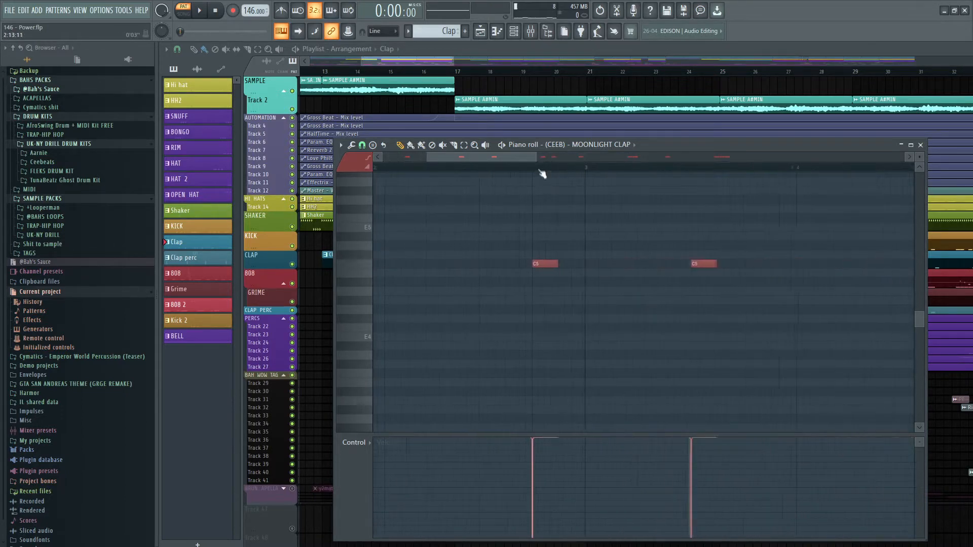
left_click_drag(543, 172, 586, 178)
scroll(596, 244, "up", 2)
scroll(596, 244, "down", 4)
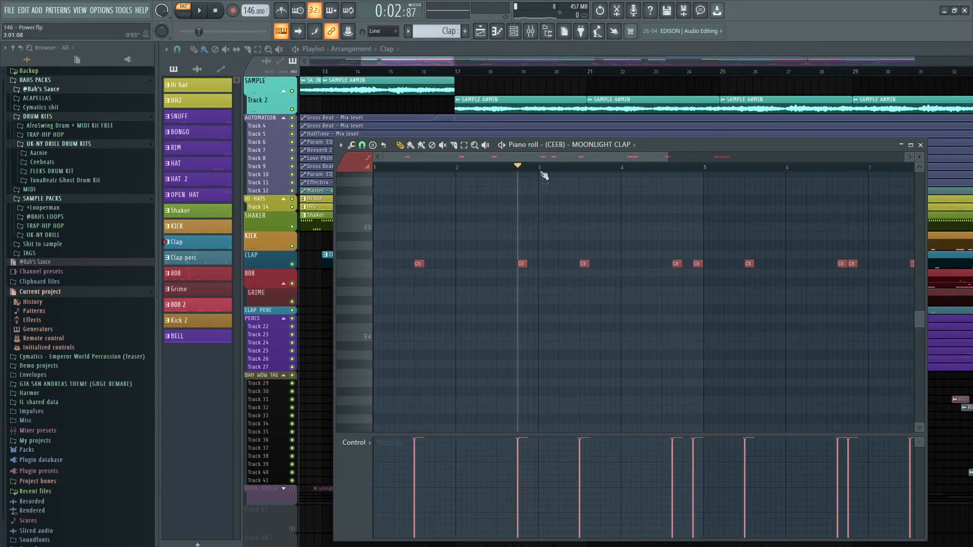
left_click_drag(466, 173, 563, 176)
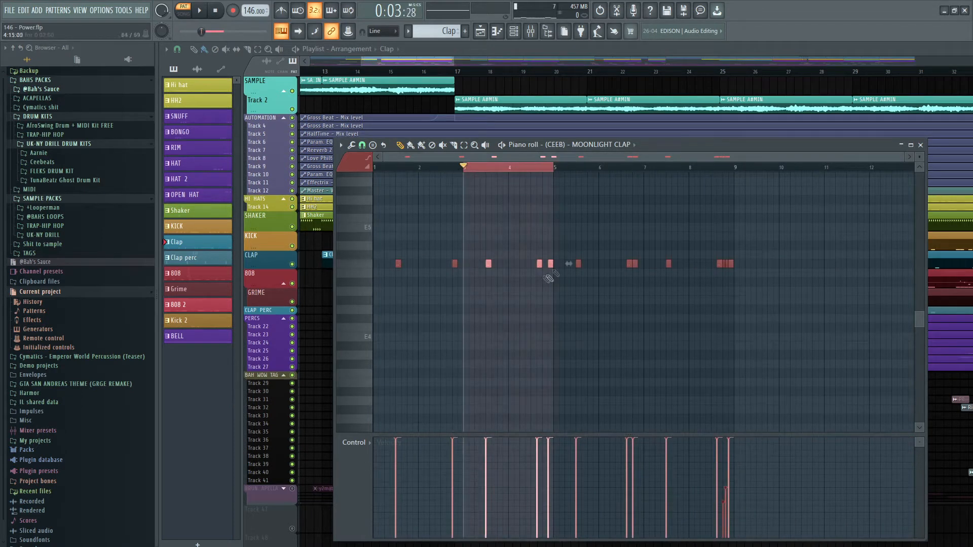
scroll(553, 294, "up", 3)
scroll(549, 296, "down", 4)
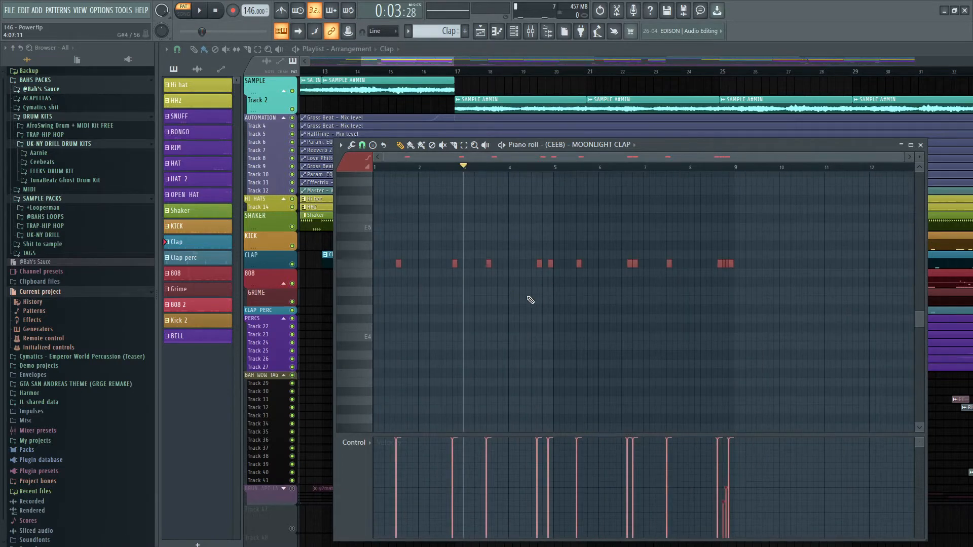
Add a C5 clap ahead of the existing note in bar 2, play that section, and stop playback.
scroll(486, 280, "up", 4)
left_click(452, 172)
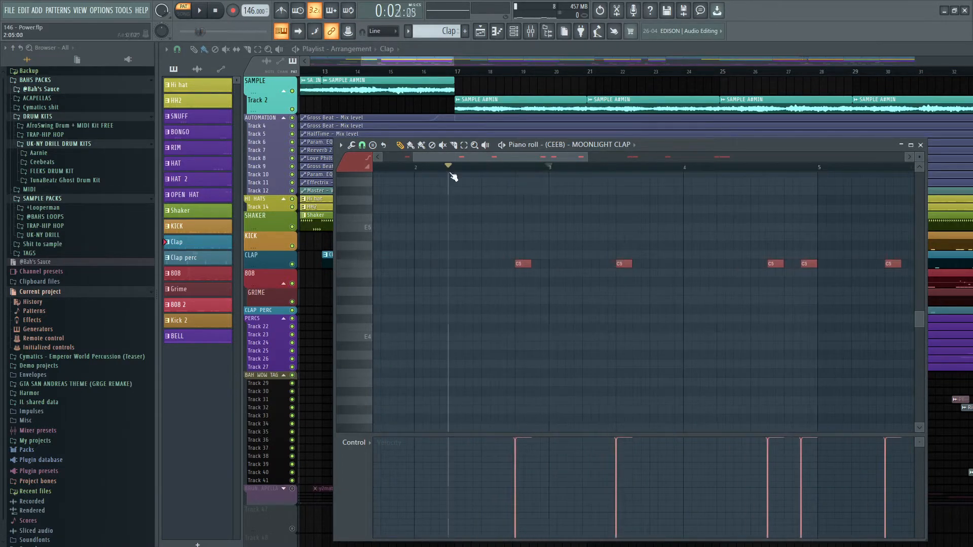
key("space")
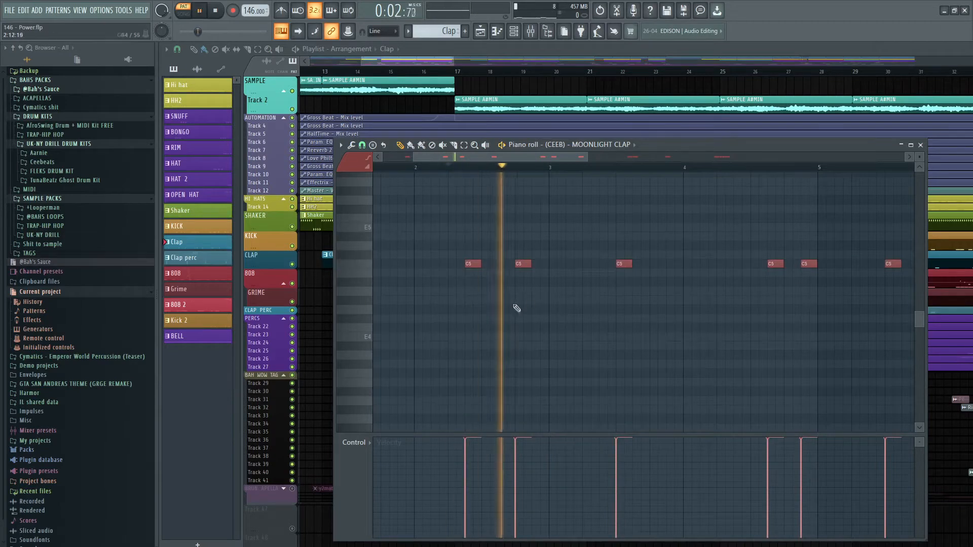
key("space")
scroll(469, 271, "down", 3)
scroll(521, 327, "down", 2)
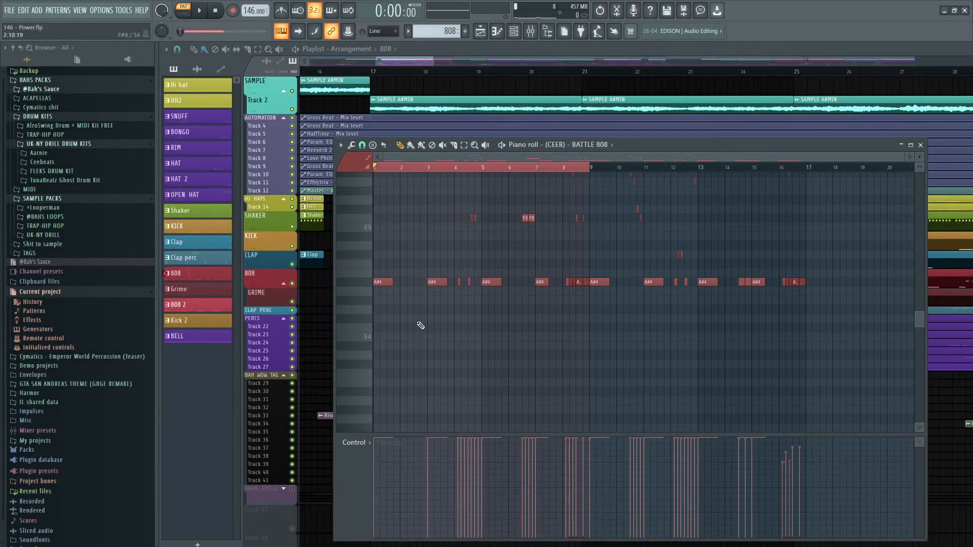
Play the first eight bars of the 808 pattern in the piano roll, bringing the higher notes into view, and stop playback.
key("space")
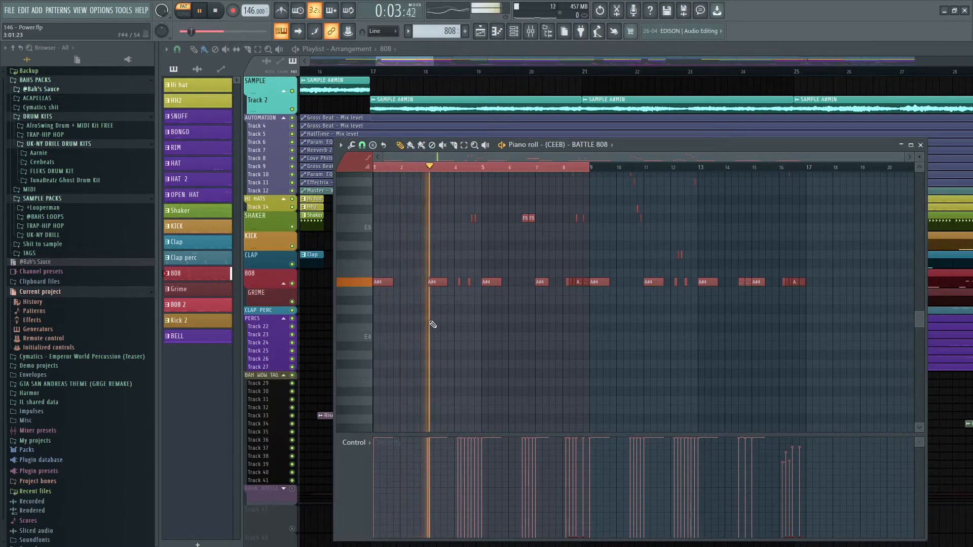
scroll(437, 322, "up", 3)
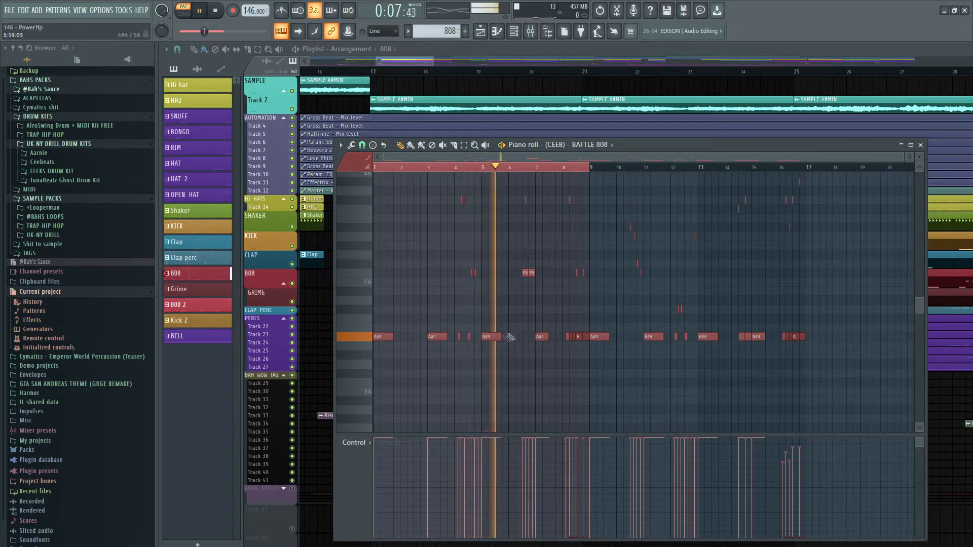
scroll(463, 351, "up", 3)
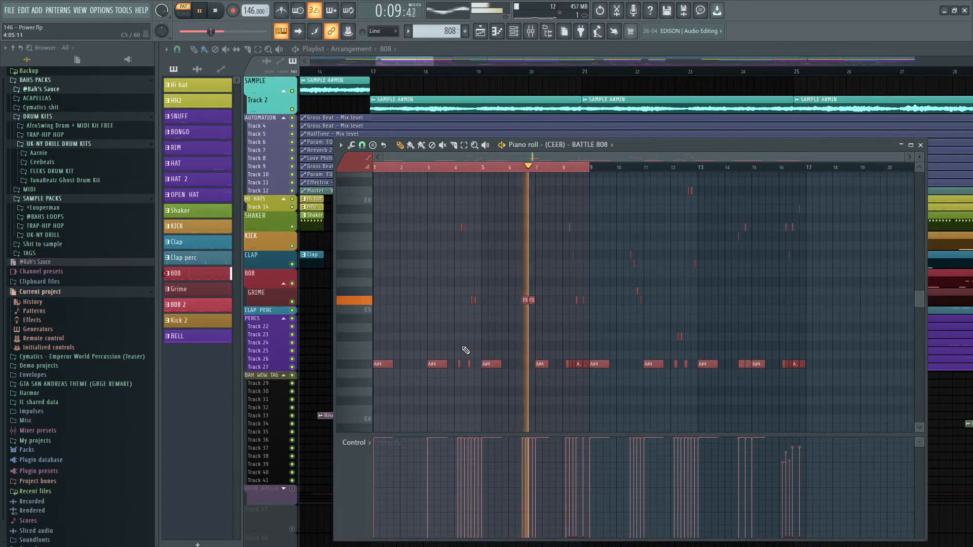
scroll(465, 351, "up", 2)
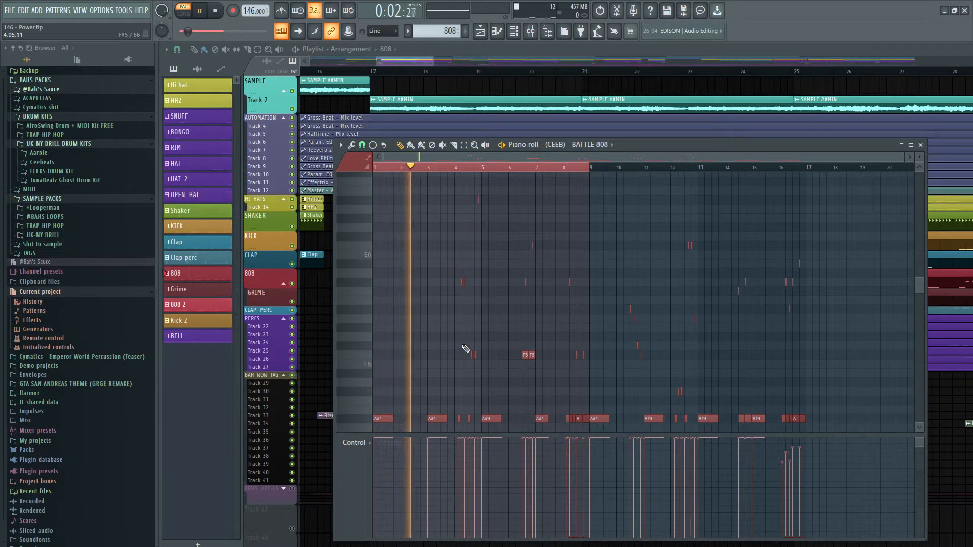
key("space")
Select bars 9 to 16 of the 808 pattern, play this variation, and stop playback.
left_click(593, 164)
double_click(596, 166)
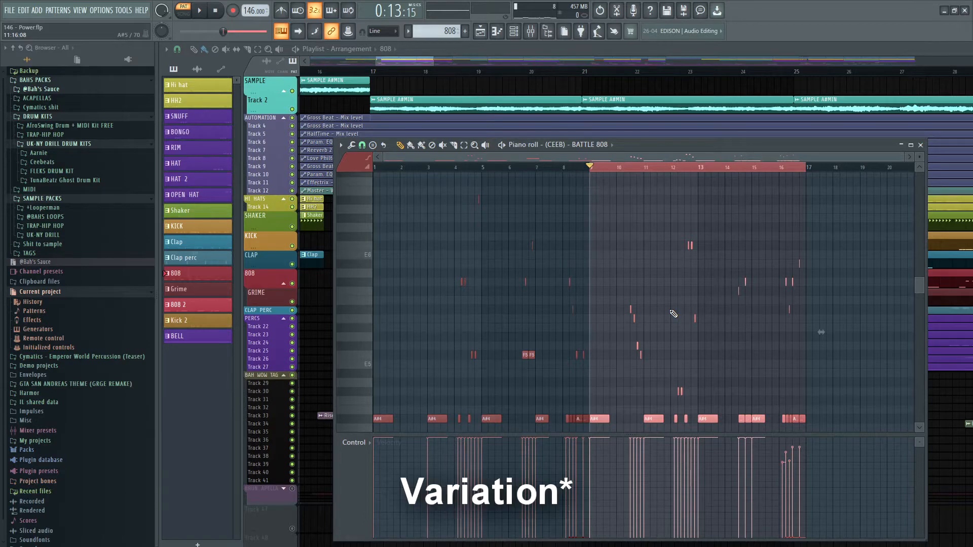
key("space")
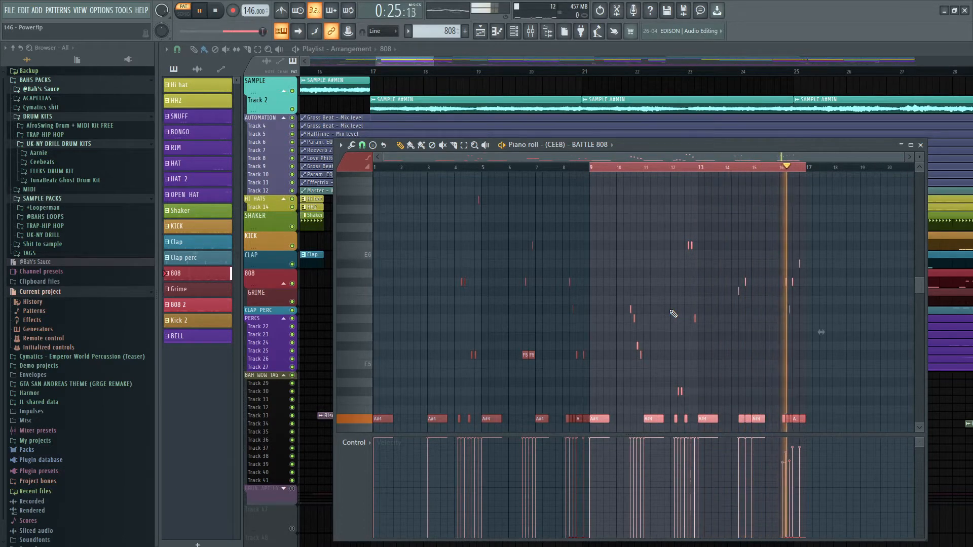
key("space")
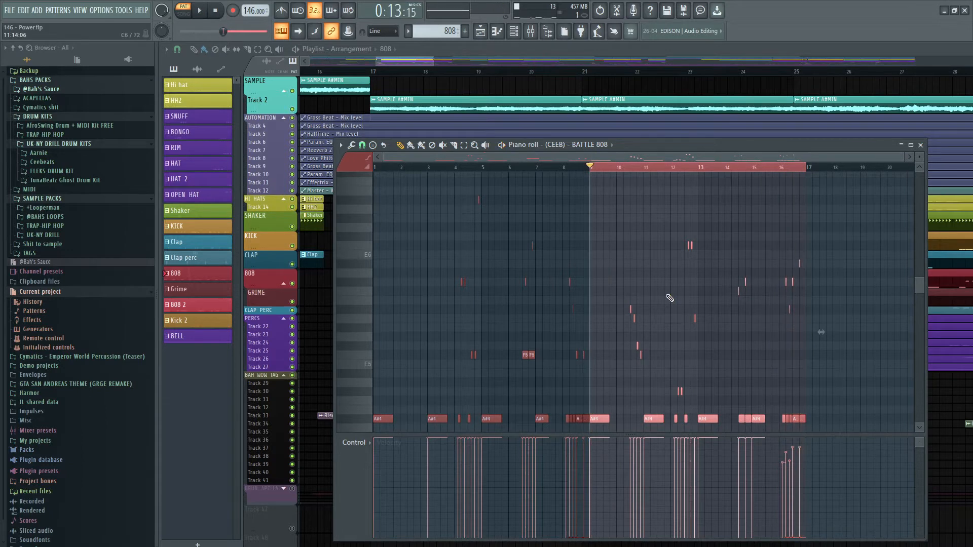
Select the C#6 and F6 slide notes above the long F5 notes in bar 6 of the 808 pattern.
scroll(670, 298, "up", 8)
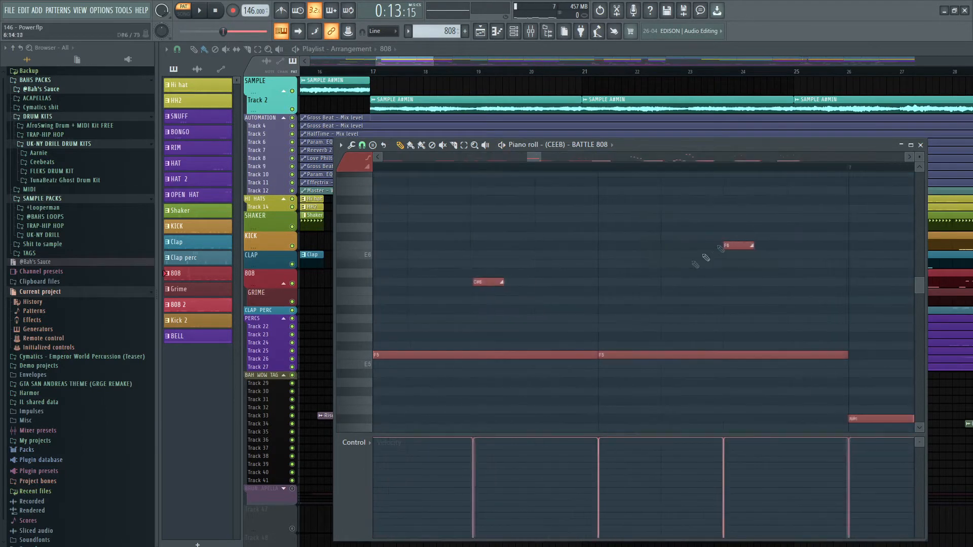
left_click_drag(786, 204, 405, 320)
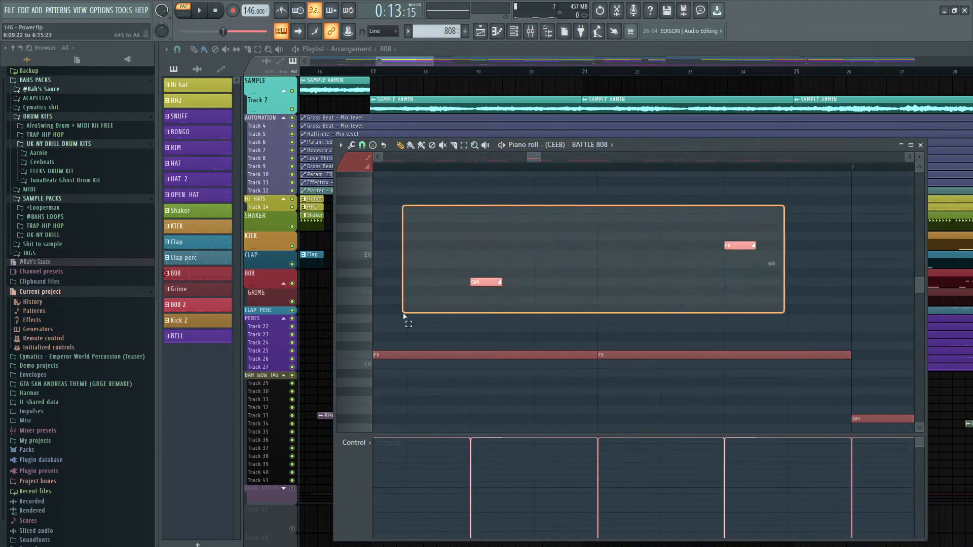
scroll(522, 291, "down", 3)
scroll(491, 283, "up", 3)
Try placing copies of the C#6 and F6 slide notes directly after the originals, and delete the copies.
left_click_drag(501, 282, 552, 283)
scroll(551, 295, "down", 3)
right_click(534, 283)
right_click(715, 245)
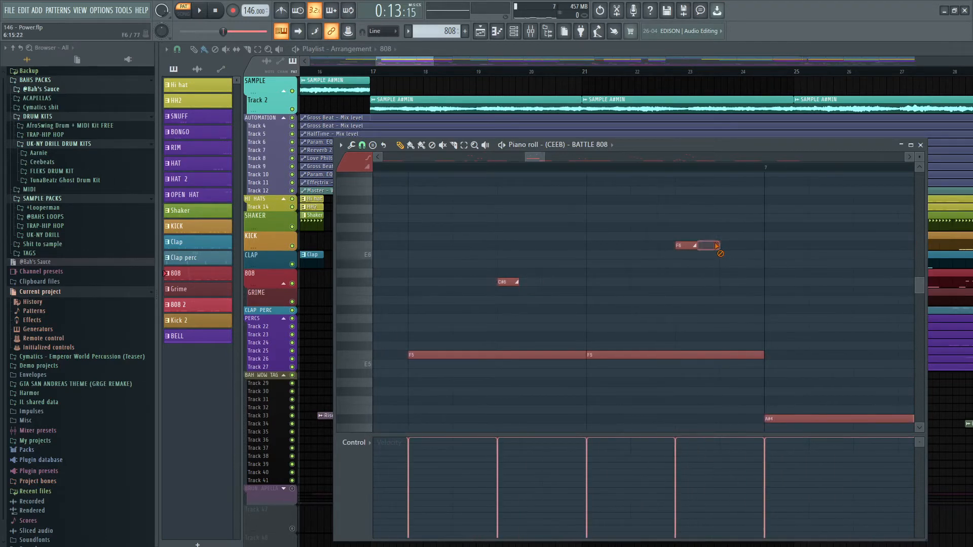
Examine the run of short 808 notes in bar 4 that leads into bar 5.
scroll(716, 247, "down", 3)
scroll(532, 323, "down", 2)
scroll(424, 311, "up", 3)
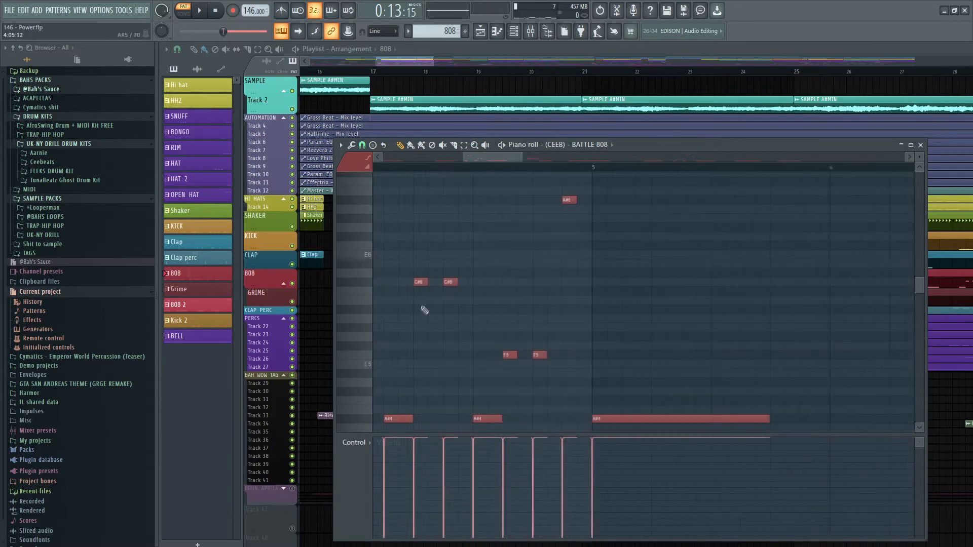
scroll(420, 304, "up", 3)
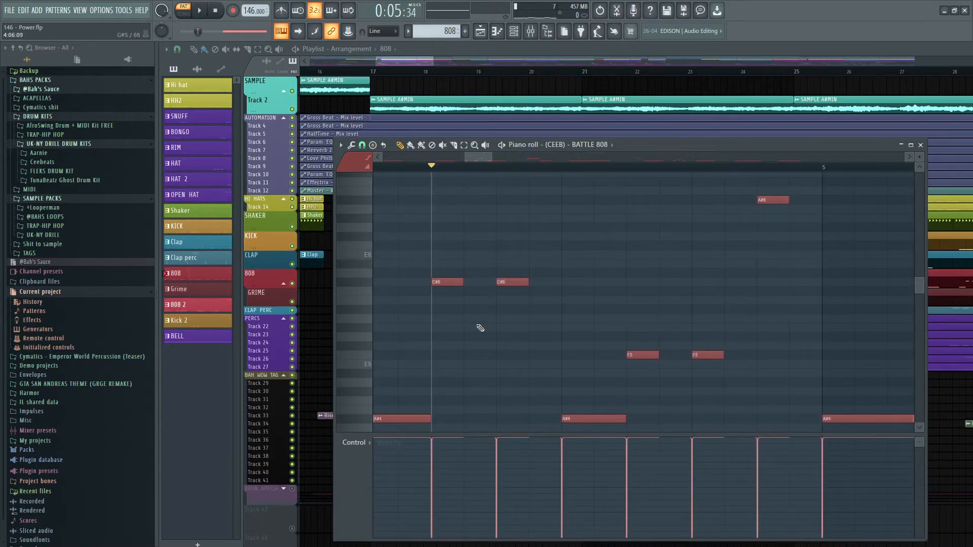
scroll(475, 328, "down", 3)
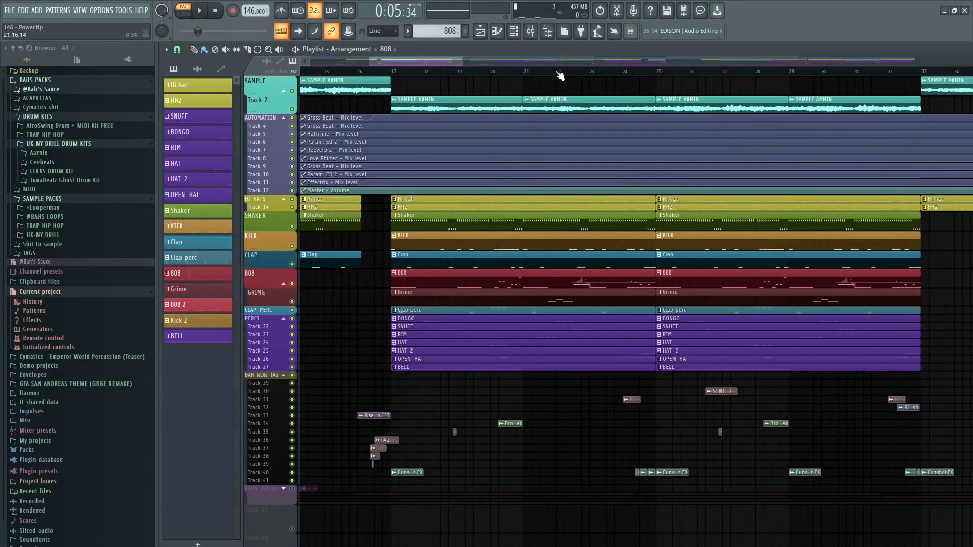
Open the Grime pattern in the piano roll, play its first phrase from bar 5, and stop playback.
left_click(556, 72)
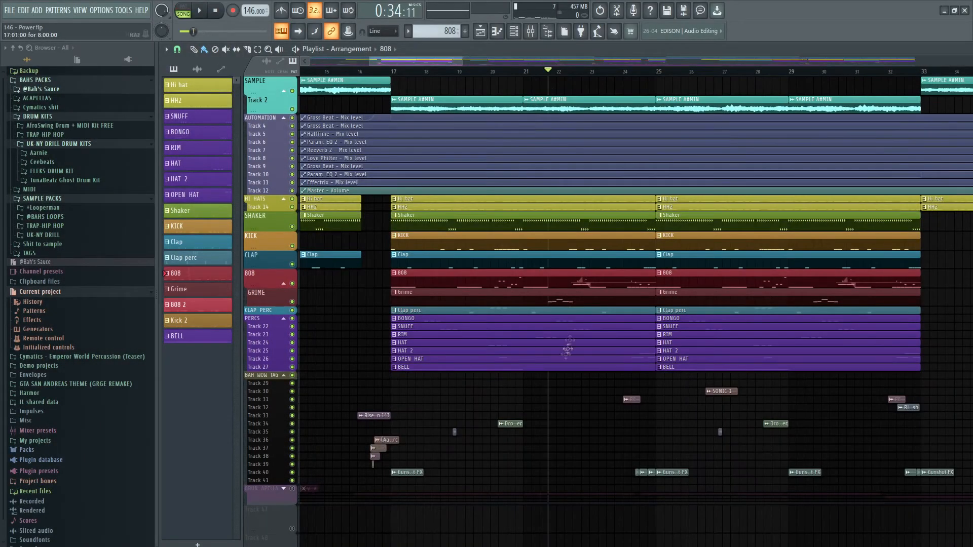
double_click(549, 298)
left_click(481, 168)
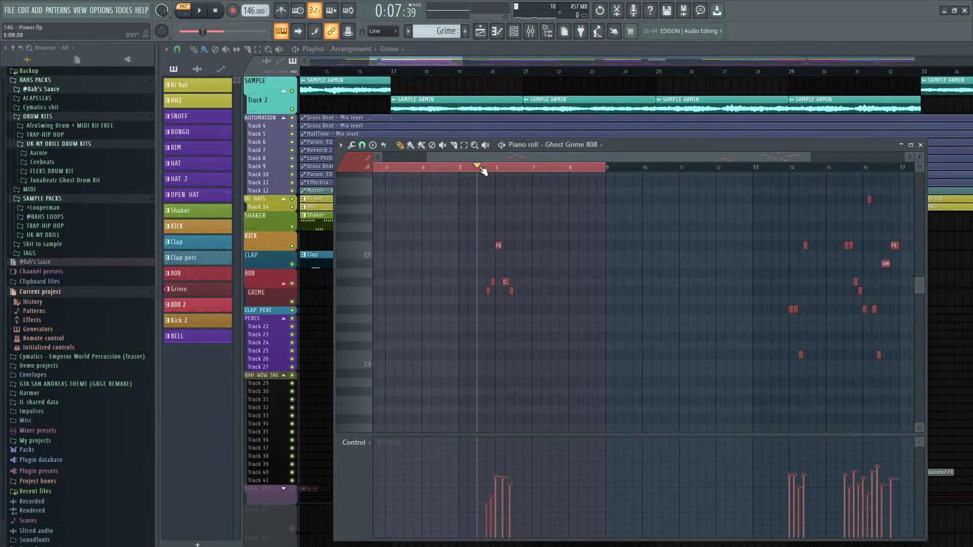
key("space")
scroll(431, 347, "down", 2)
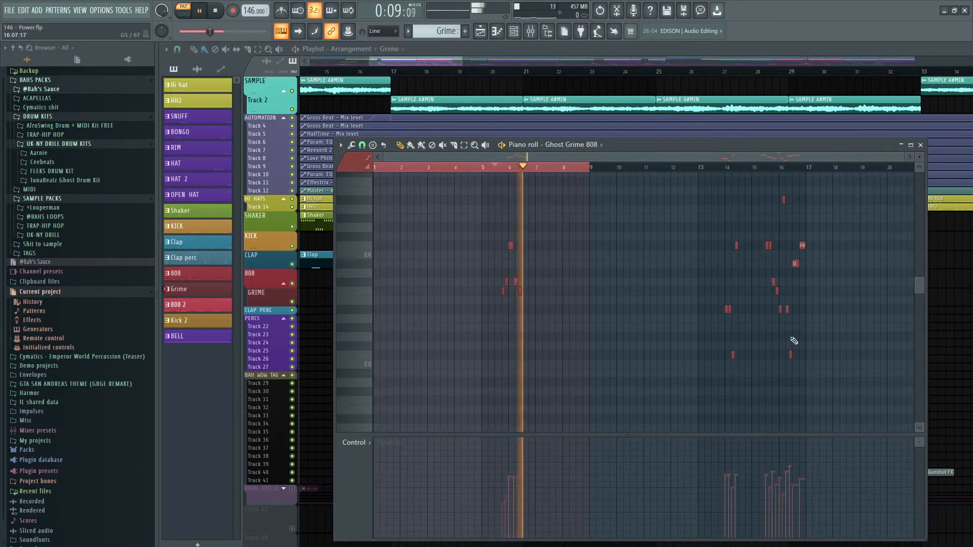
scroll(679, 178, "up", 2)
key("space")
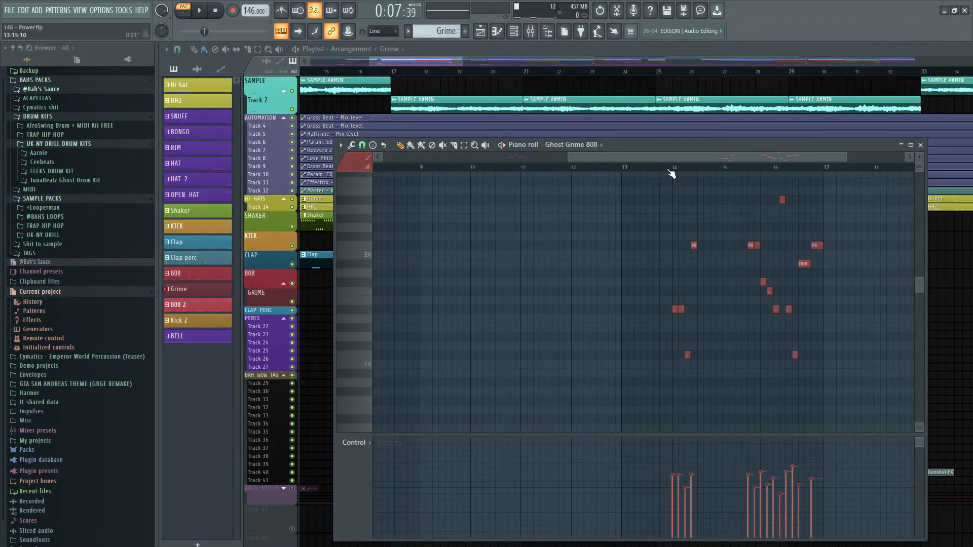
Play the second Grime phrase from just before bar 14, and stop playback.
left_click(666, 167)
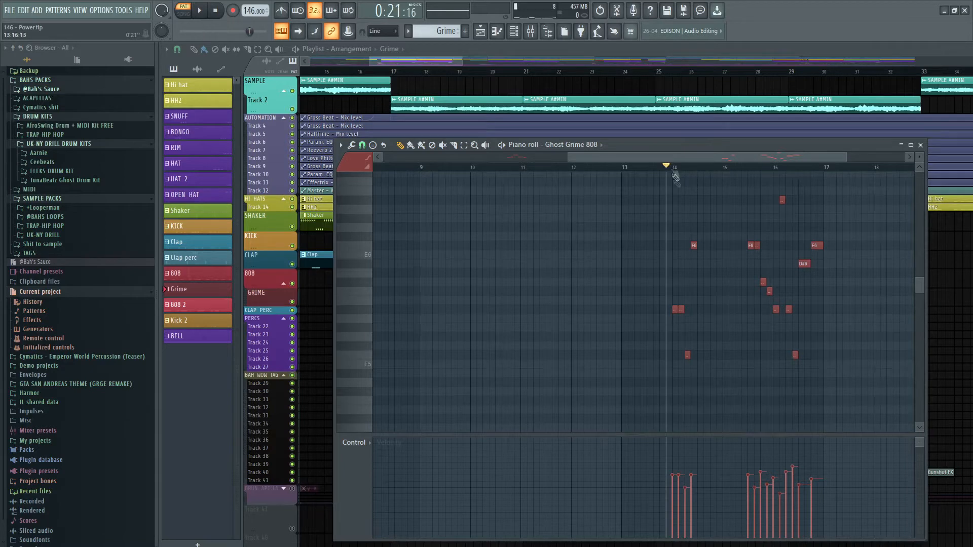
key("space")
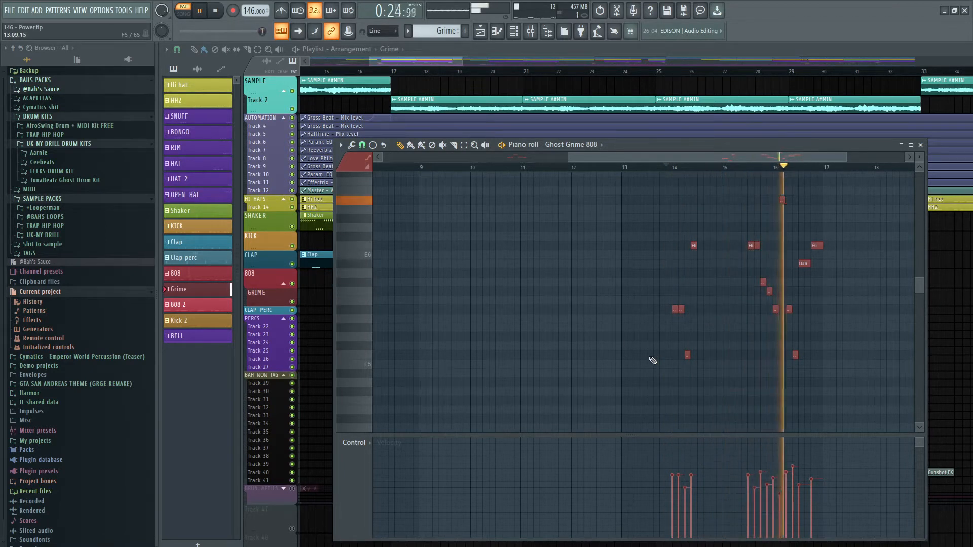
key("space")
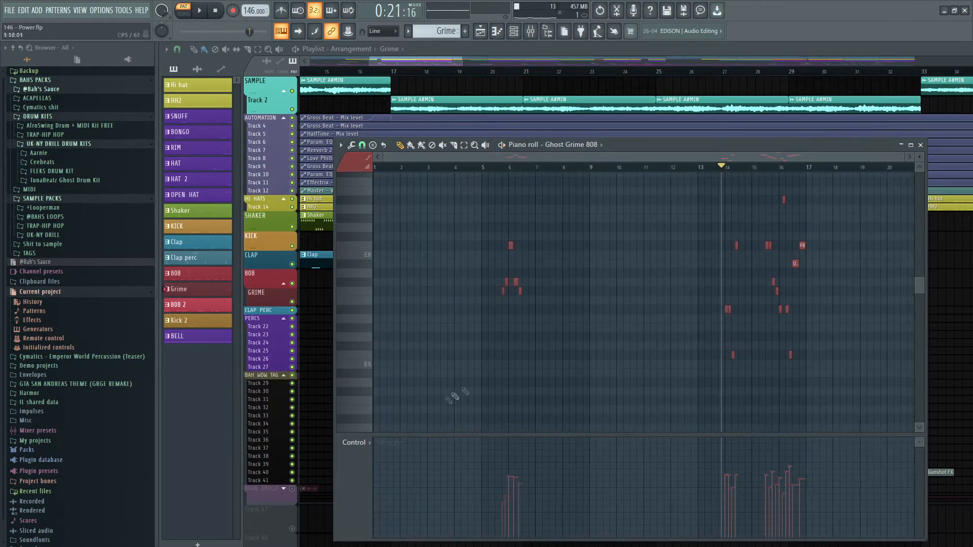
Inspect the panning levels of the Grime notes in the piano roll's control lane.
left_click(365, 442)
left_click(378, 467)
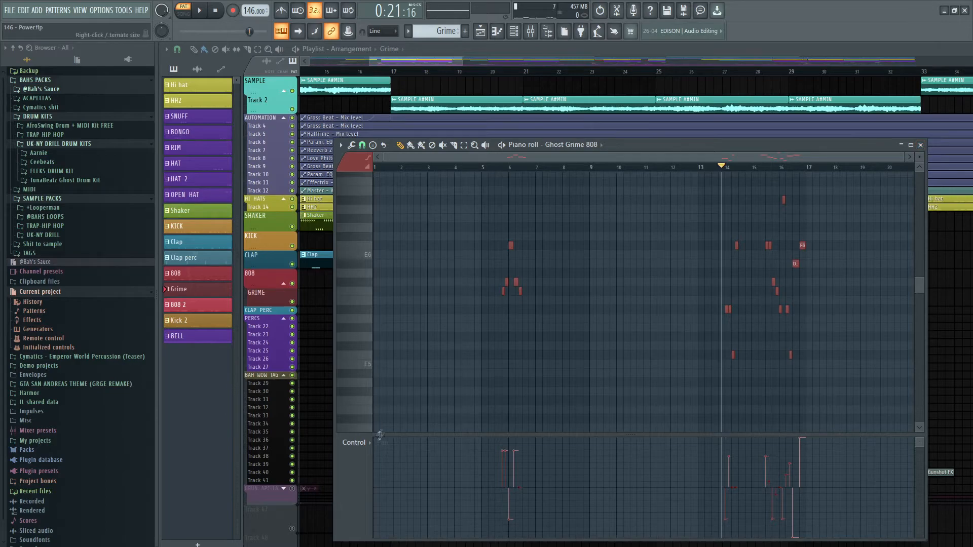
left_click(365, 450)
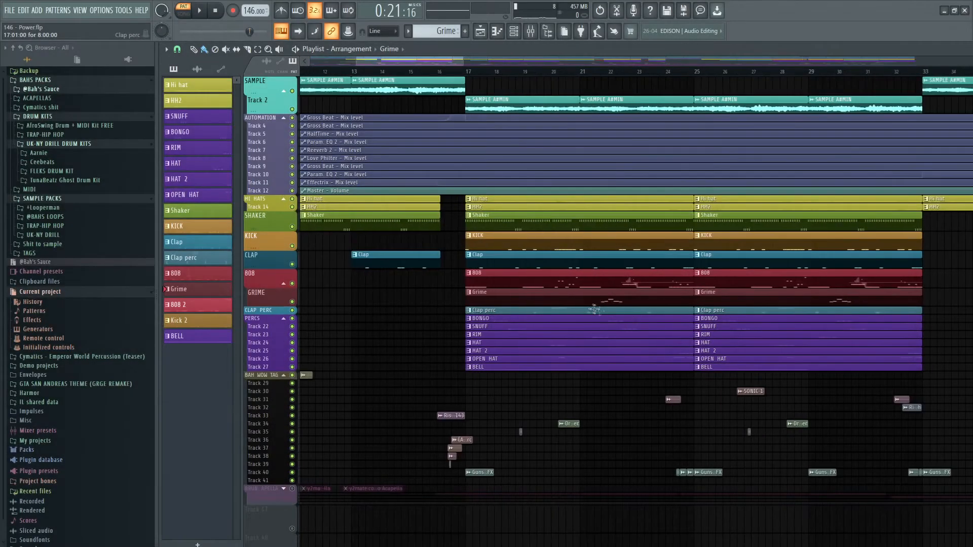
Open the Clap perc pattern from the playlist and play it in the piano roll, and stop playback.
double_click(590, 311)
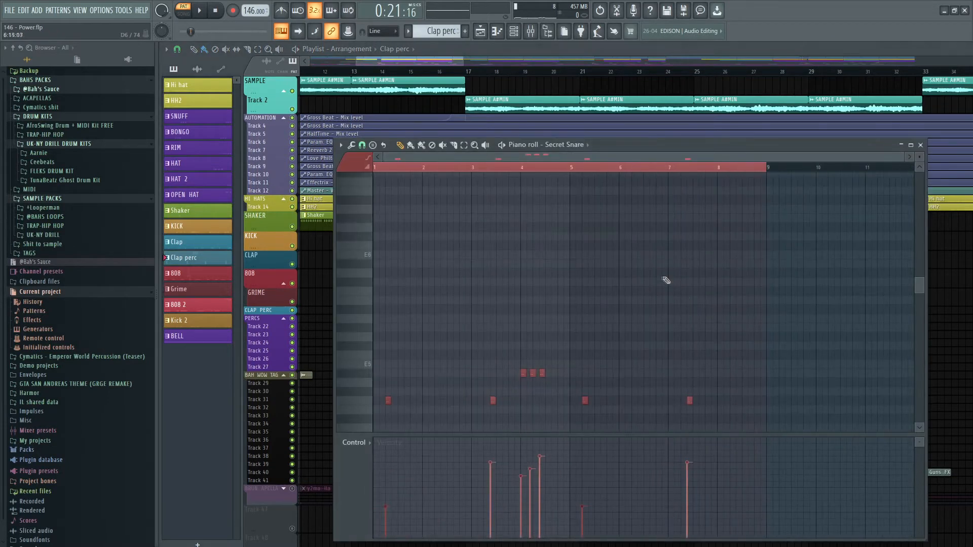
key("space")
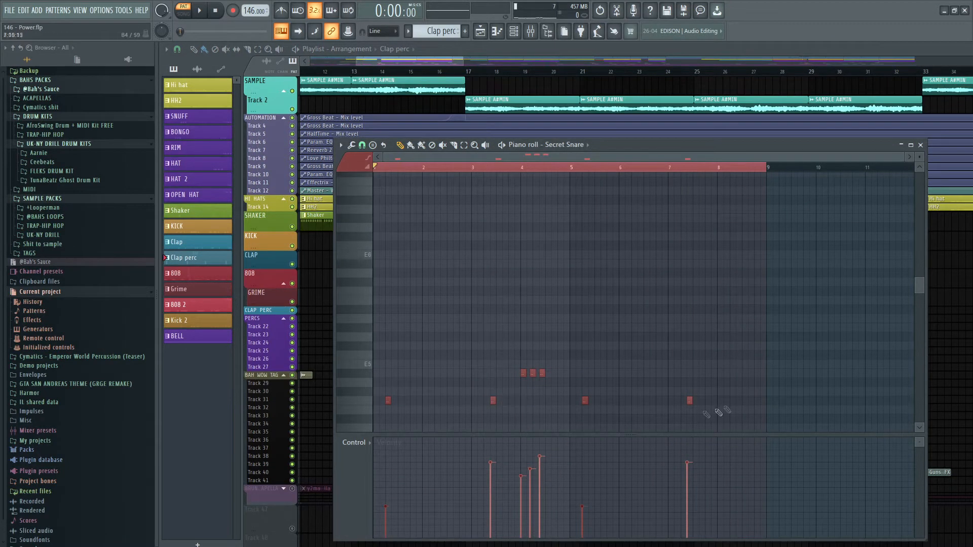
Highlight the four C5 notes of the Clap perc pattern, and the three D#5 notes in bar 4 for a closer look.
left_click_drag(736, 388, 349, 410)
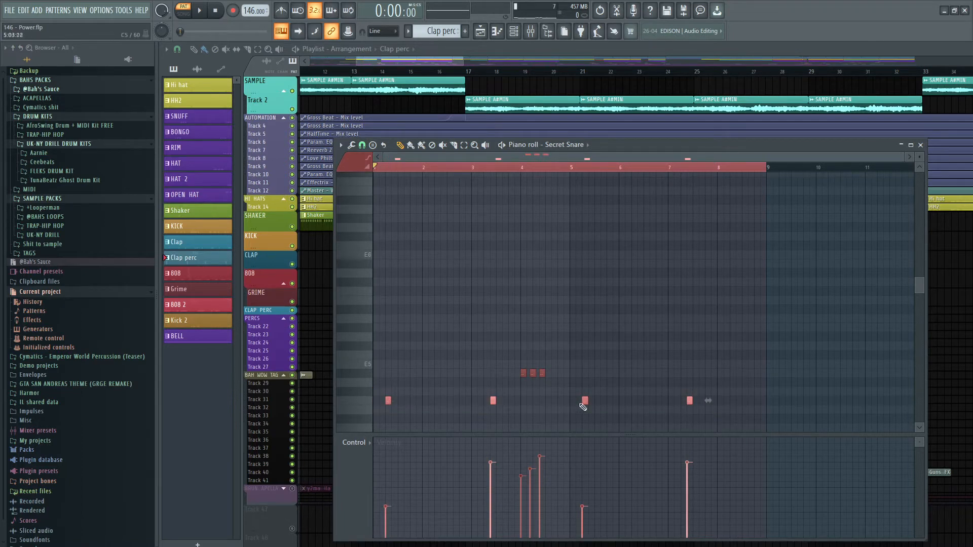
left_click_drag(561, 359, 488, 389)
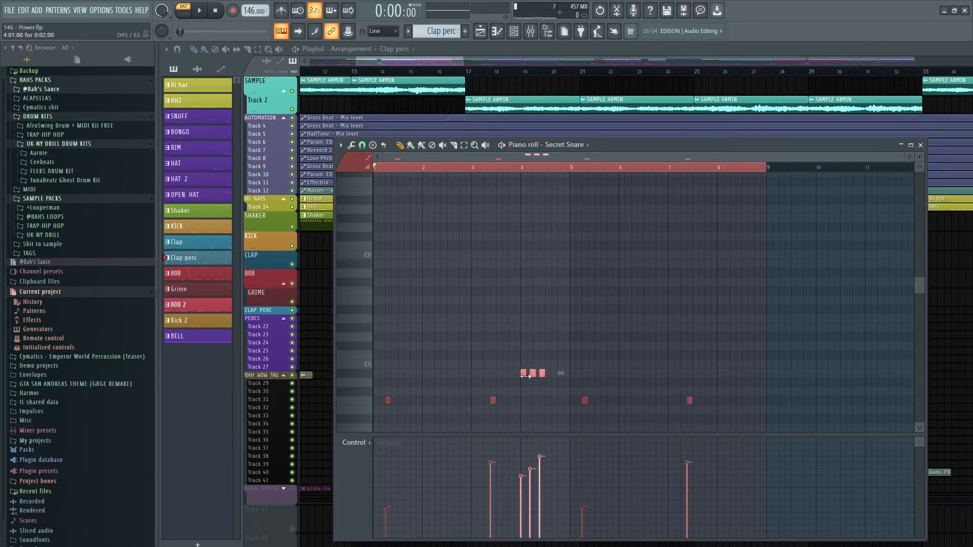
scroll(522, 375, "up", 4, "ctrl")
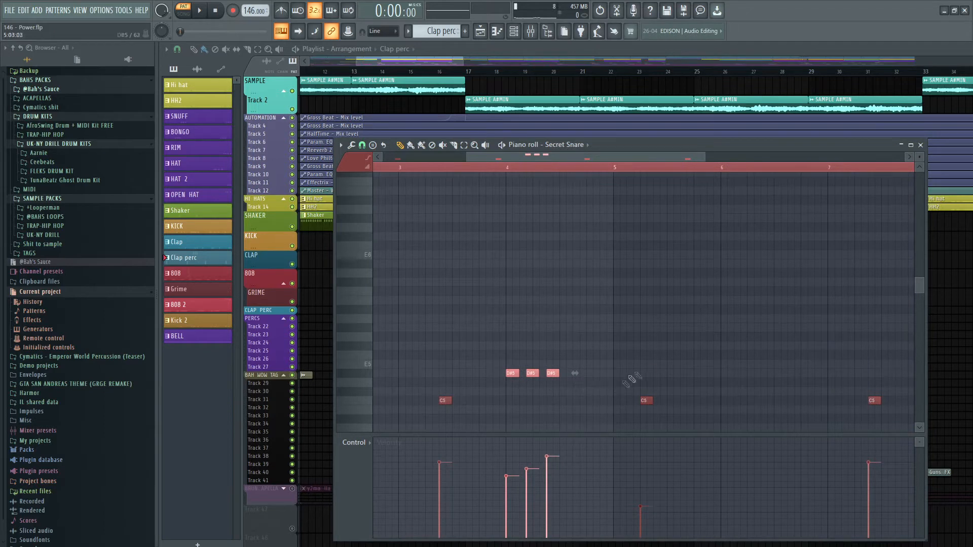
Play the Clap perc pattern across its bars in the piano roll, and close the piano roll.
scroll(543, 401, "down", 4, "ctrl")
key("space")
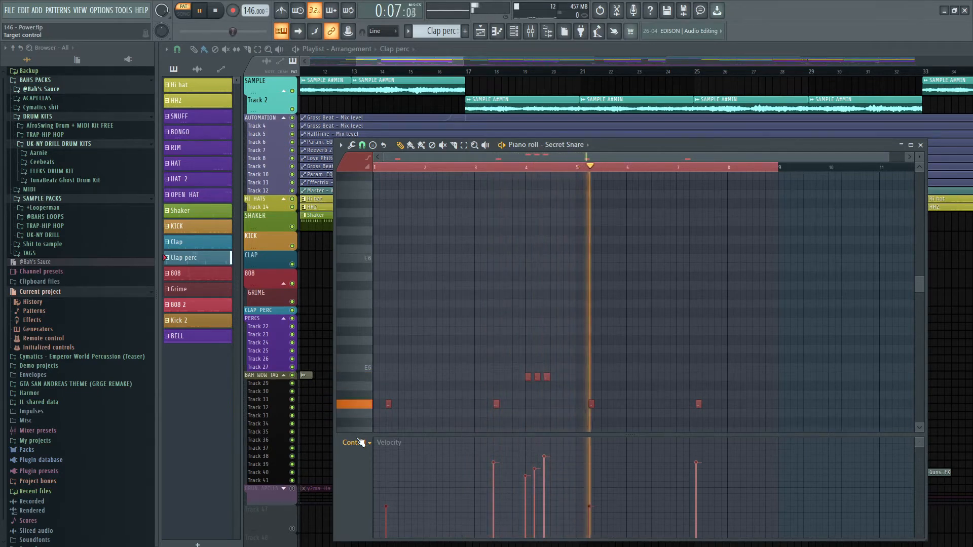
left_click(919, 145)
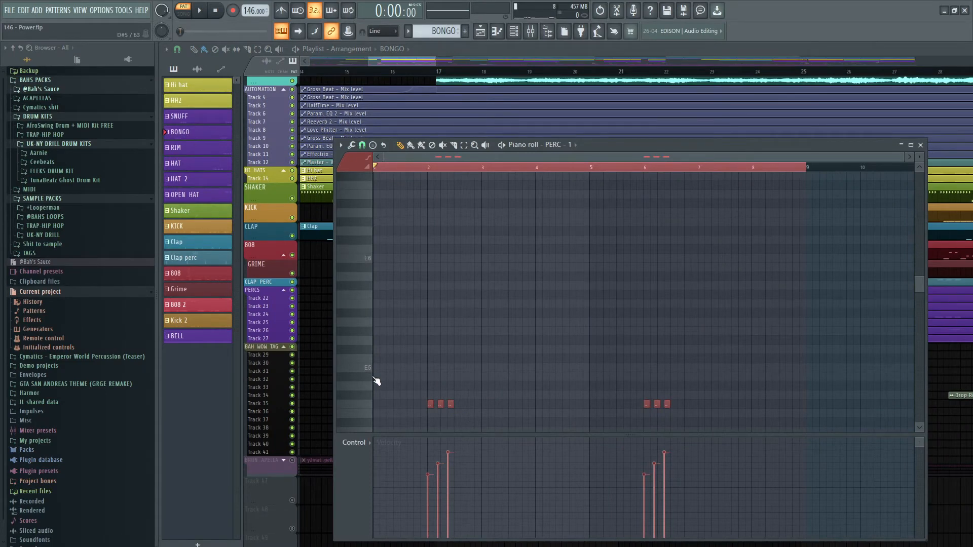
Inspect the note panning of the BONGO pattern in the control lane, and switch the lane back to note velocity.
left_click(358, 444)
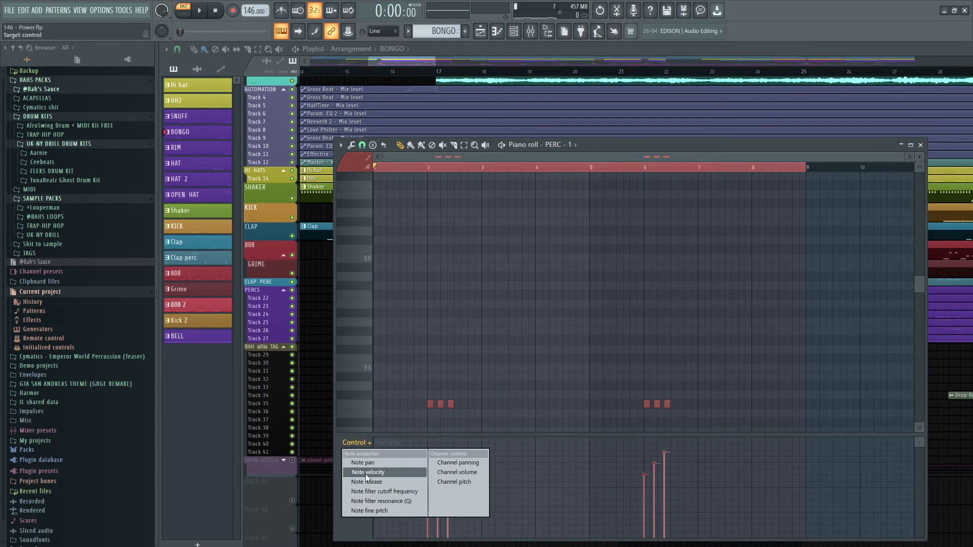
left_click(363, 462)
left_click(363, 444)
left_click(368, 472)
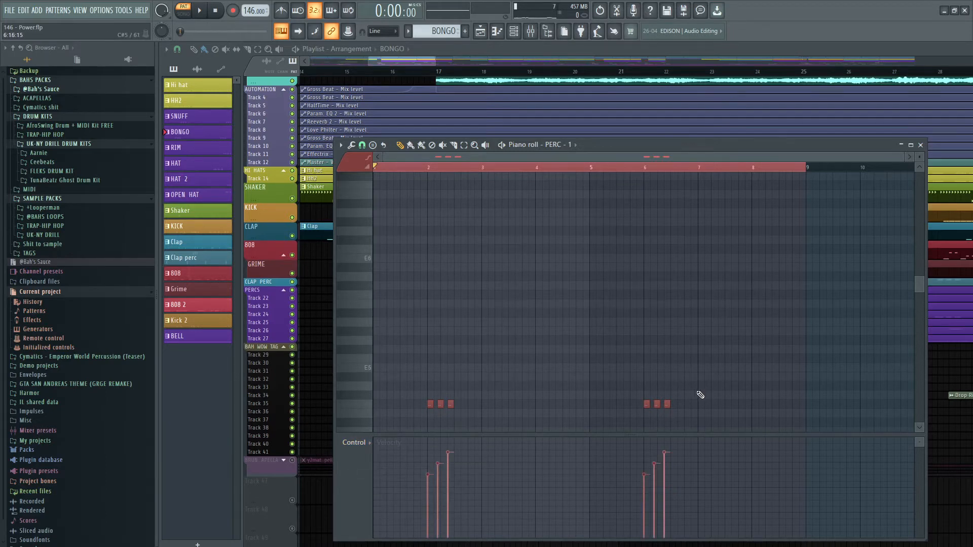
Inspect the Fruity Delay 3 settings on the PERC - 1 mixer track, and play the BONGO pattern in the piano roll.
key("F9")
left_click(554, 212)
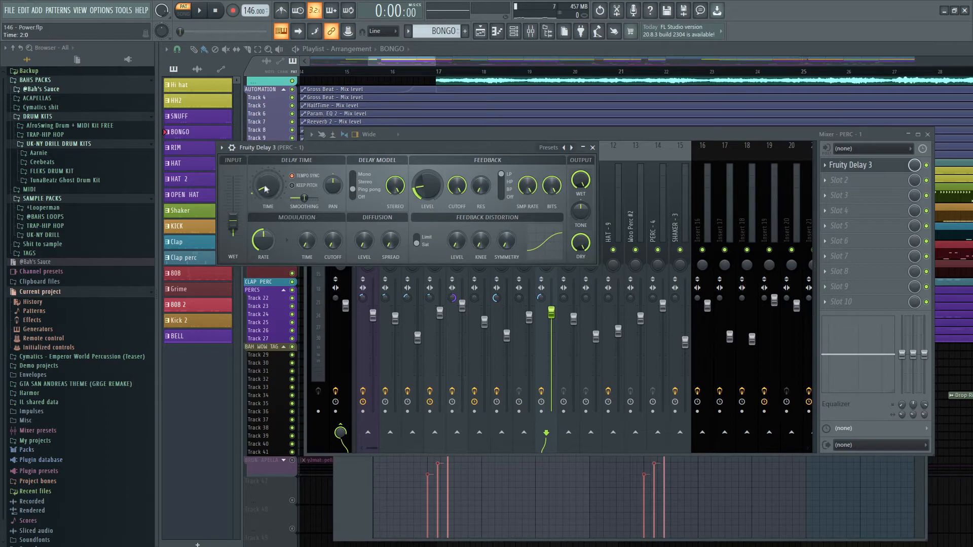
left_click(583, 148)
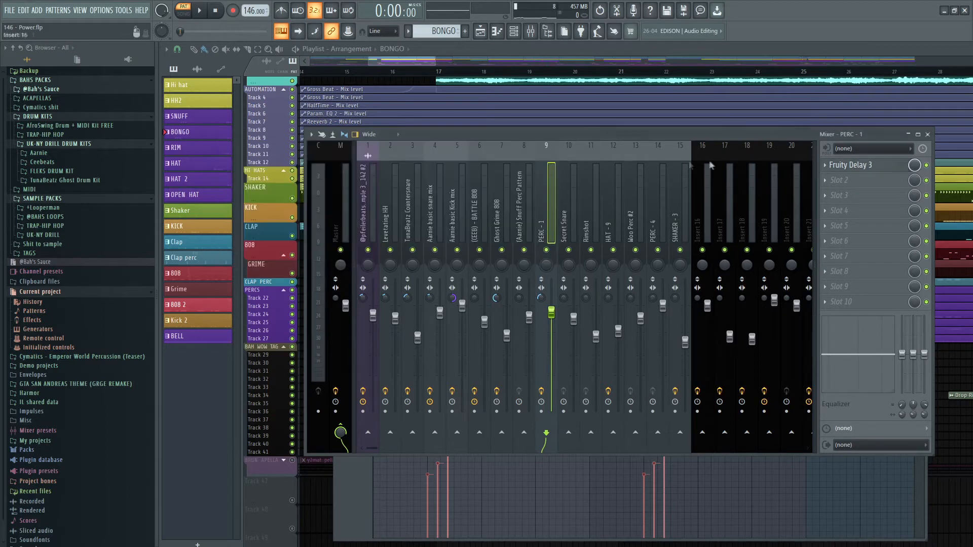
left_click(928, 135)
key("space")
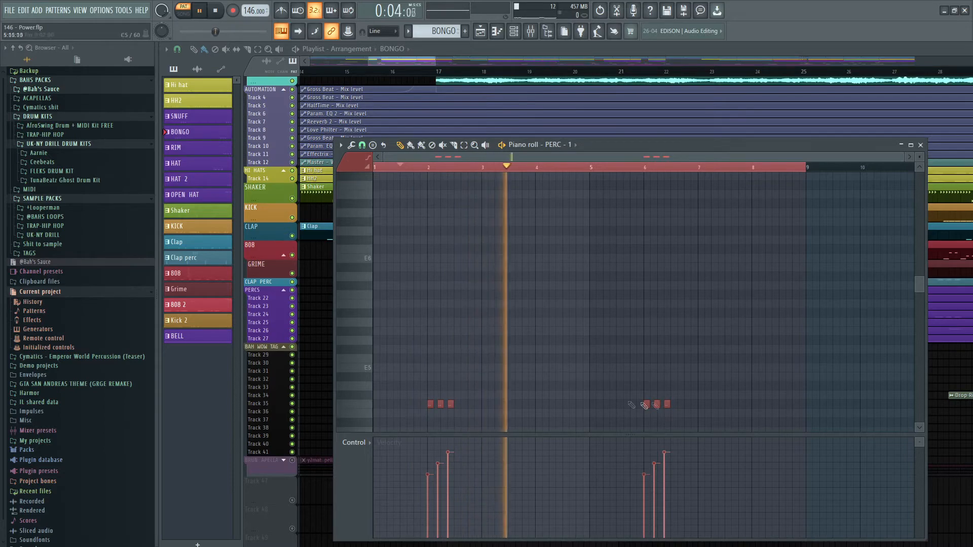
left_click_drag(719, 392, 575, 426)
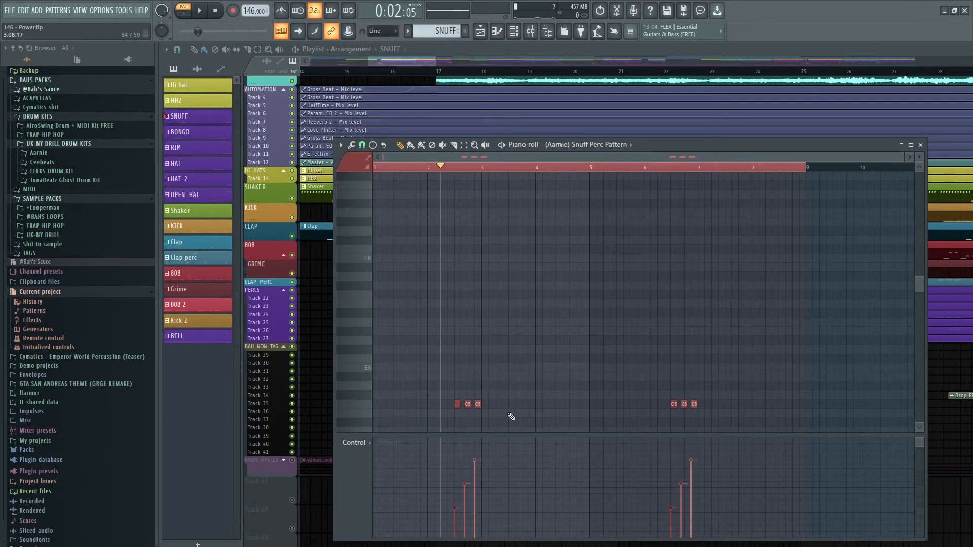
Play the first group of C5 notes in the SNUFF pattern, stop playback and close the piano roll.
scroll(480, 418, "up", 2, "ctrl")
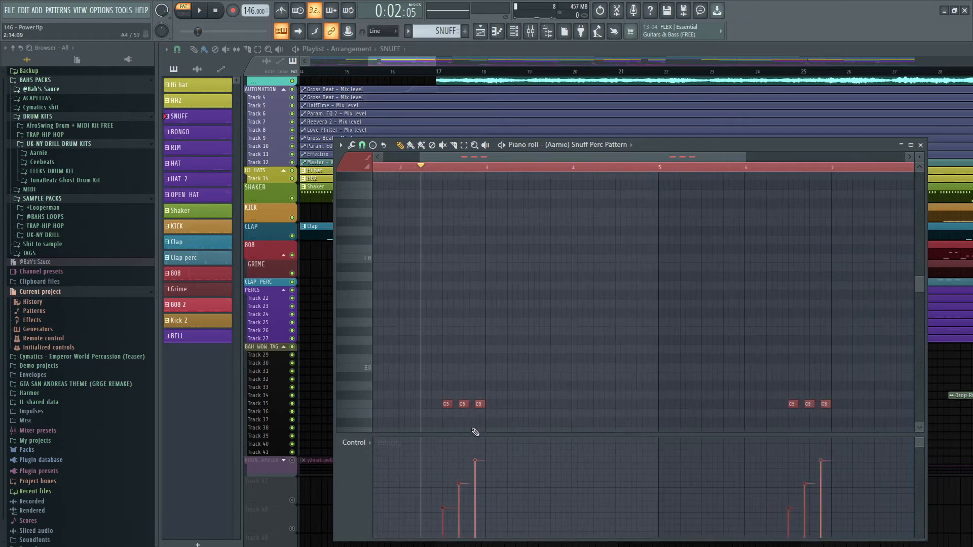
key("space")
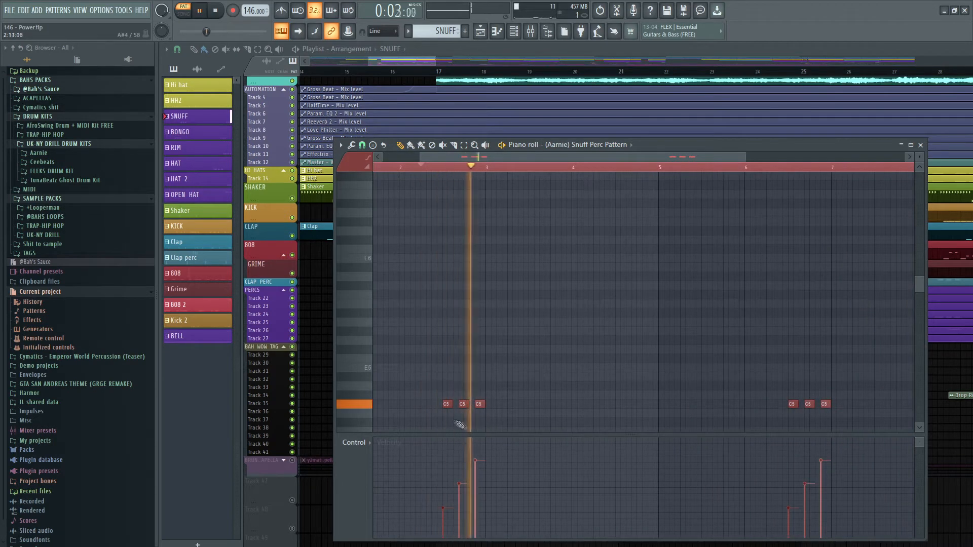
key("space")
left_click(355, 442)
key("Escape")
key("Escape")
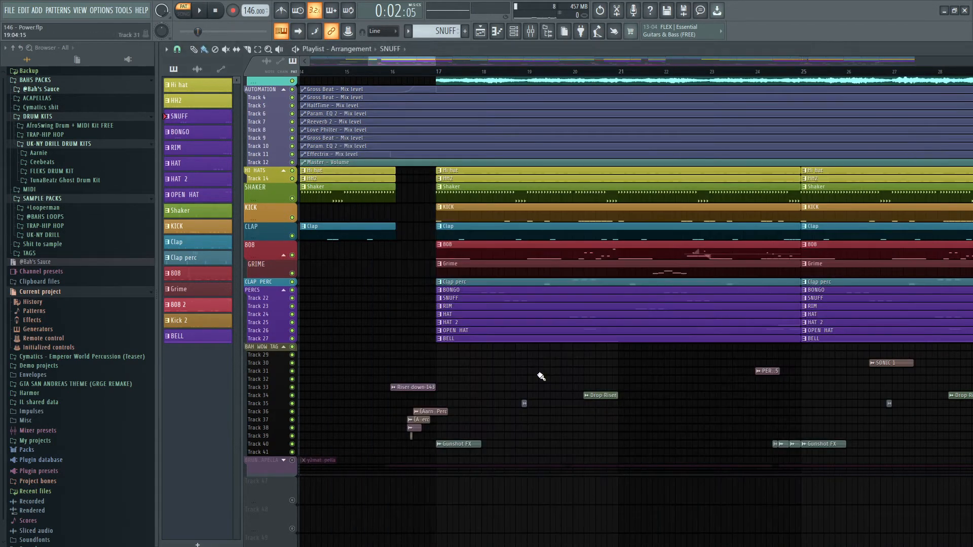
Open the RIM pattern from the playlist, play its rimshot notes in bar 5, and close the piano roll.
scroll(458, 308, "up", 2, "ctrl")
double_click(457, 306)
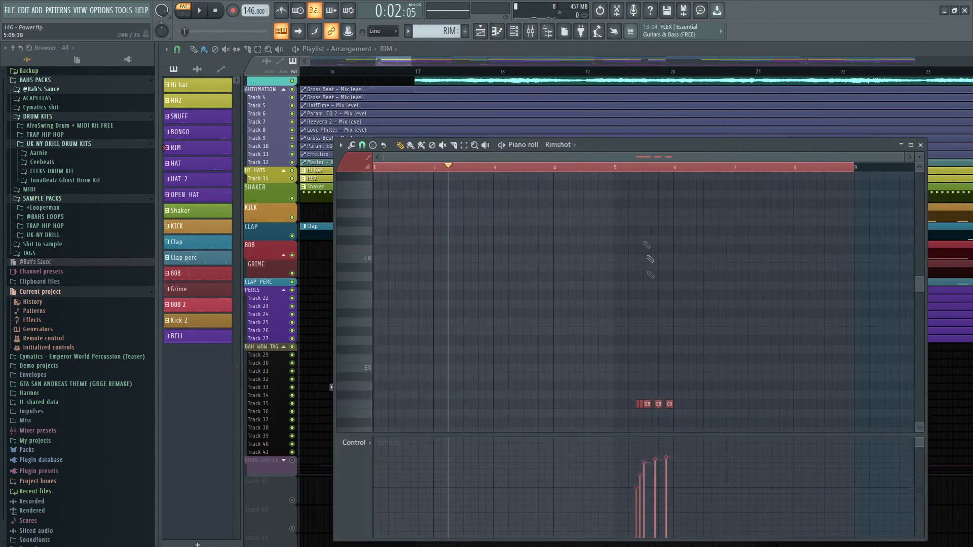
left_click(635, 168)
scroll(665, 416, "down", 3)
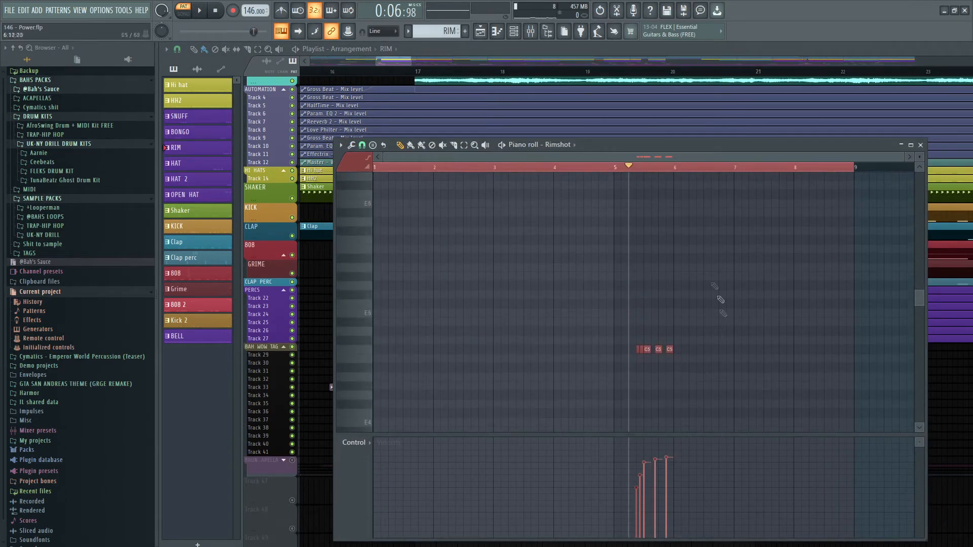
left_click_drag(631, 173, 592, 170)
scroll(650, 168, "up", 5)
scroll(517, 282, "down", 4)
key("ctrl+d")
key("space")
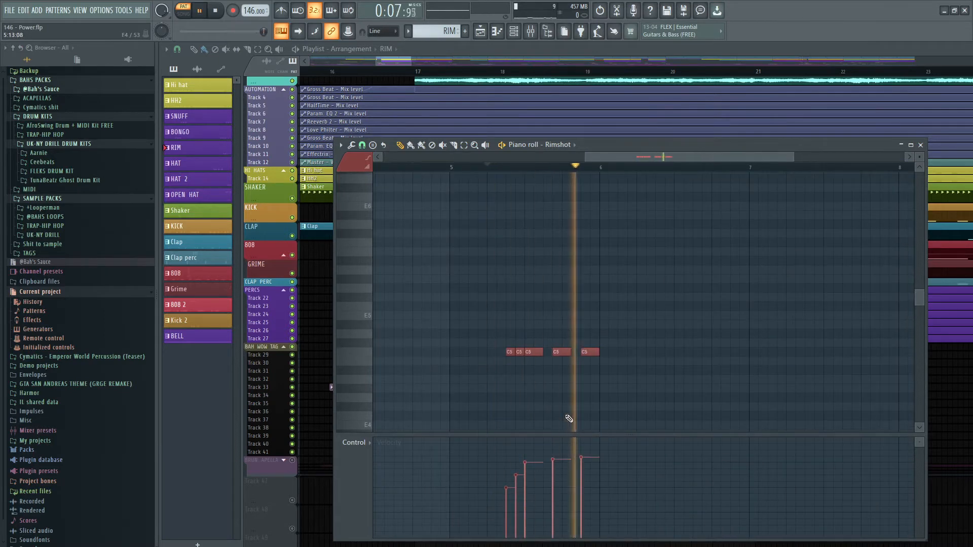
key("space")
left_click(920, 145)
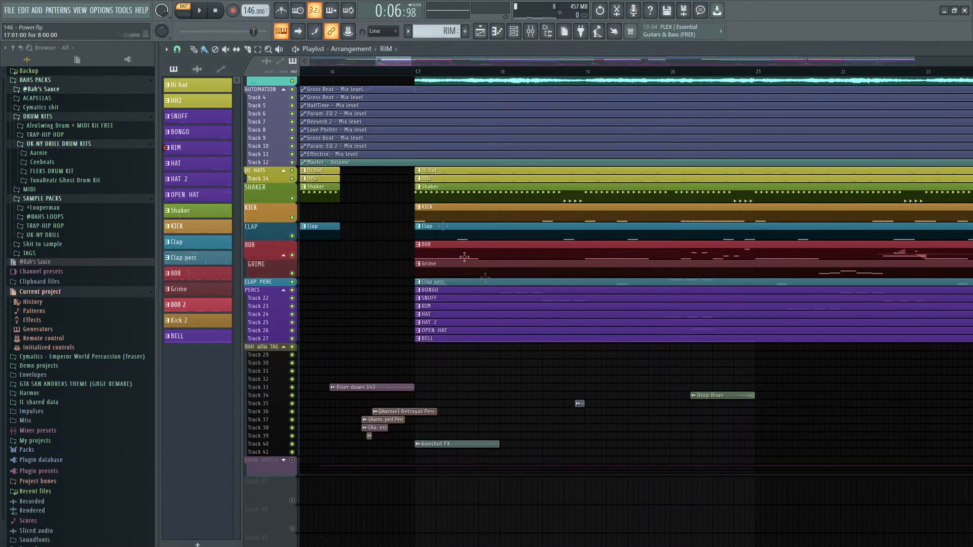
Inspect the pitch shift in the Rimshot channel's sampler settings, and close the settings and the channel rack.
left_click(512, 31)
scroll(354, 410, "down", 3)
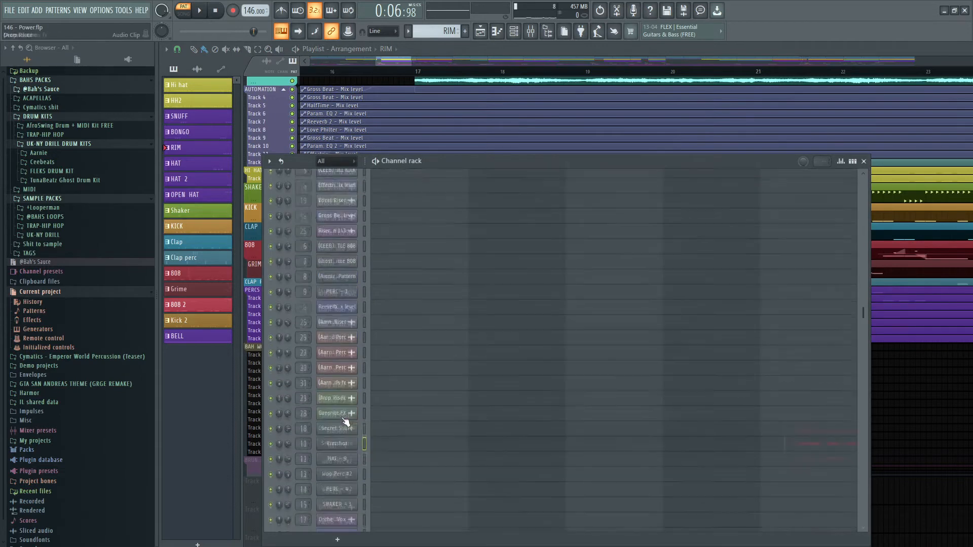
left_click(350, 399)
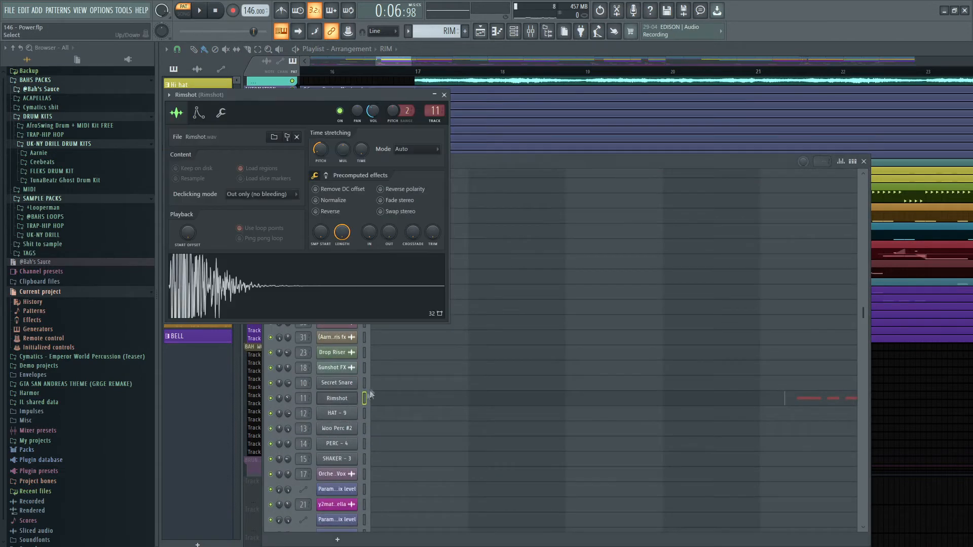
left_click(318, 151)
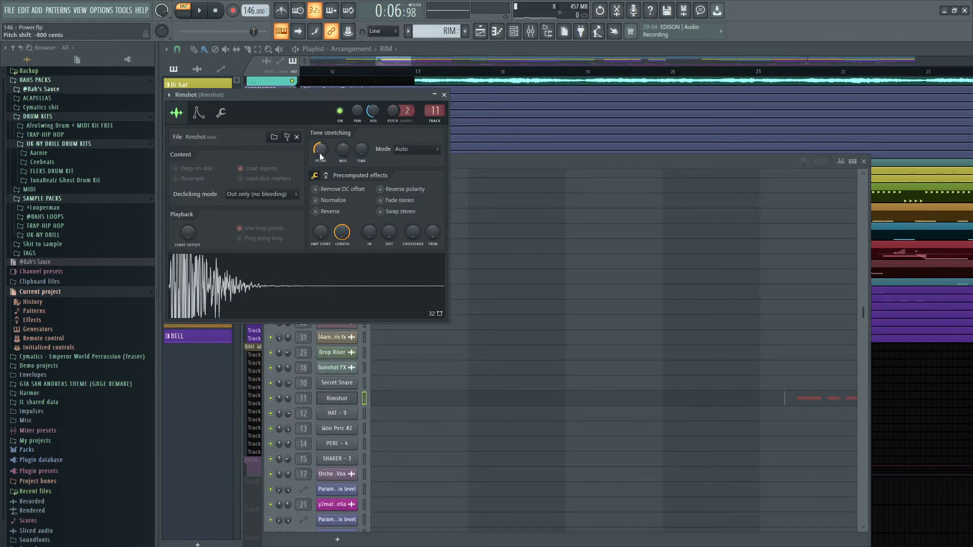
right_click(320, 153)
left_click(334, 160)
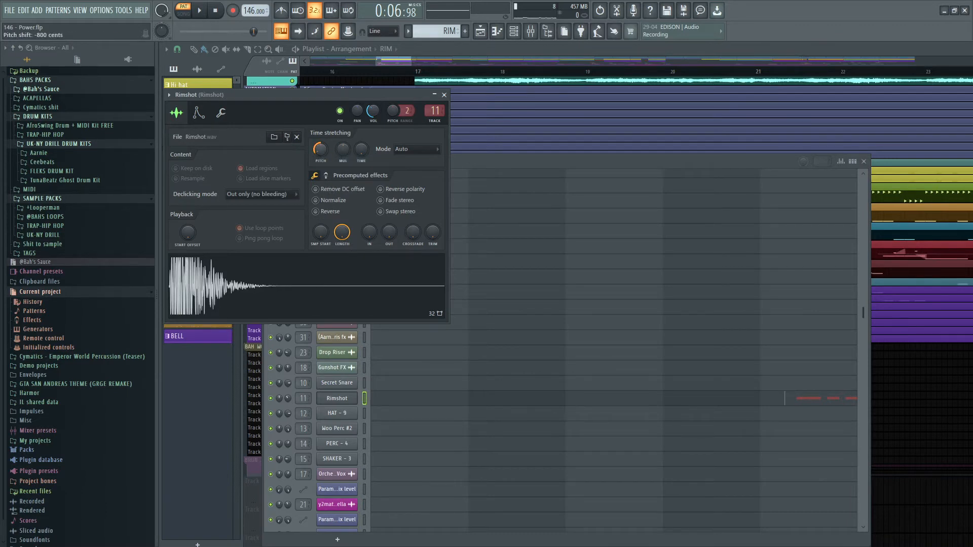
left_click(444, 95)
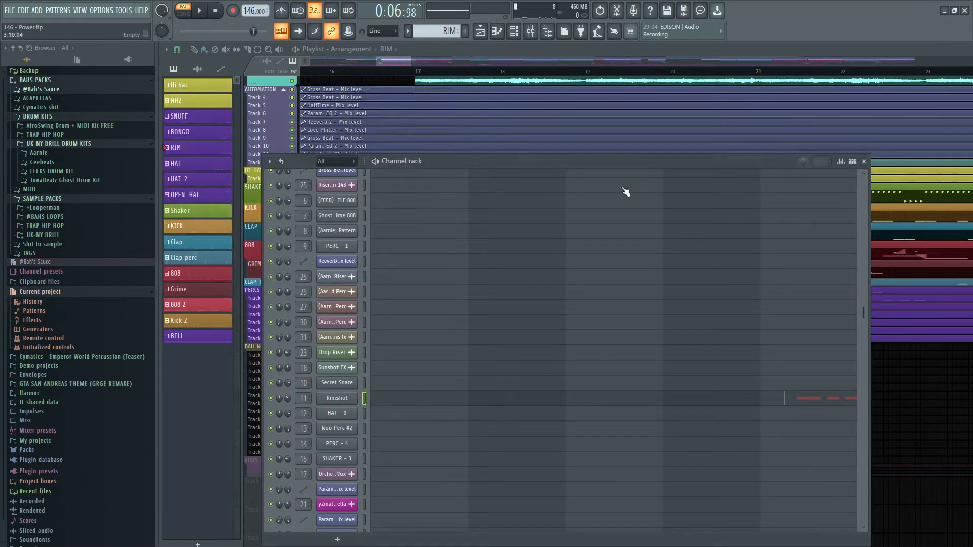
left_click(863, 162)
Open the HAT pattern from the playlist and display the note velocities of its notes around bar 4.
scroll(583, 261, "down", 3)
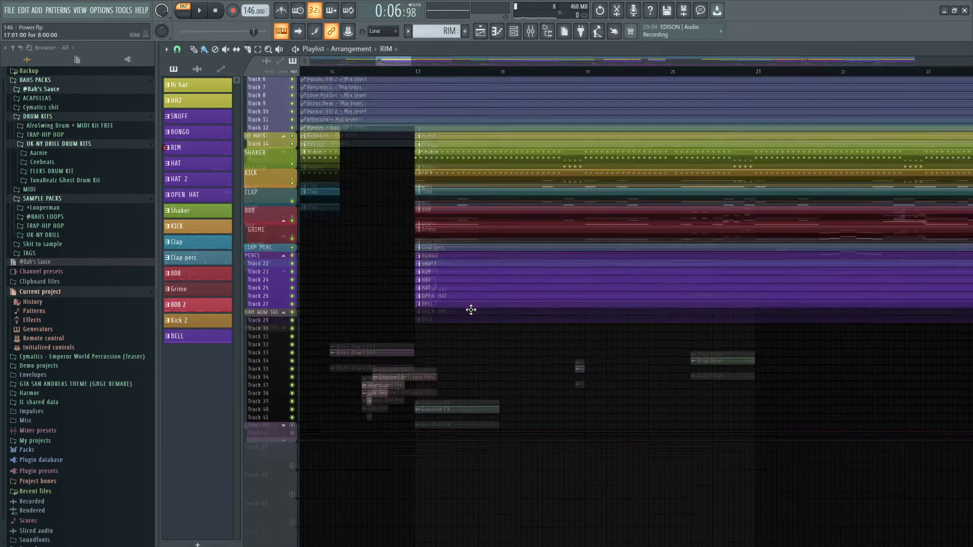
scroll(548, 272, "right", 2)
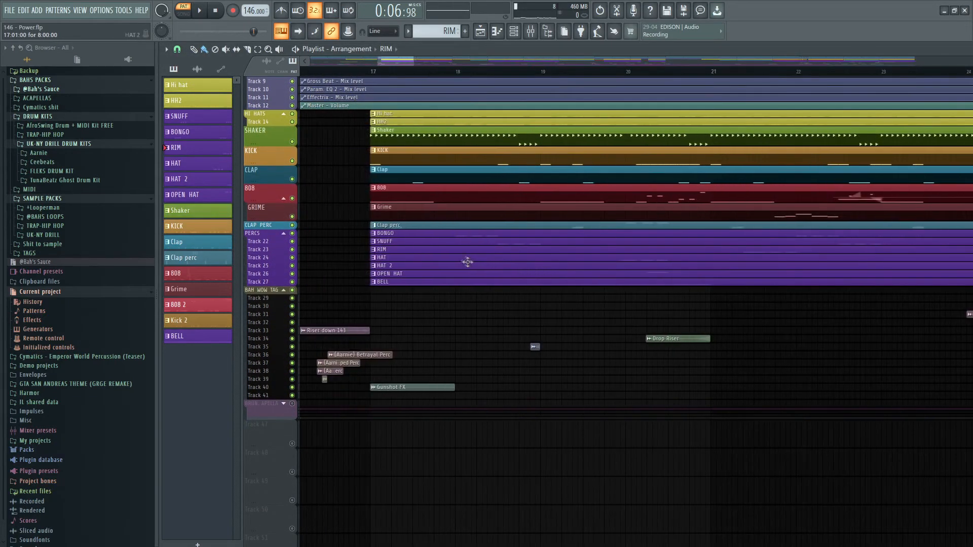
double_click(432, 258)
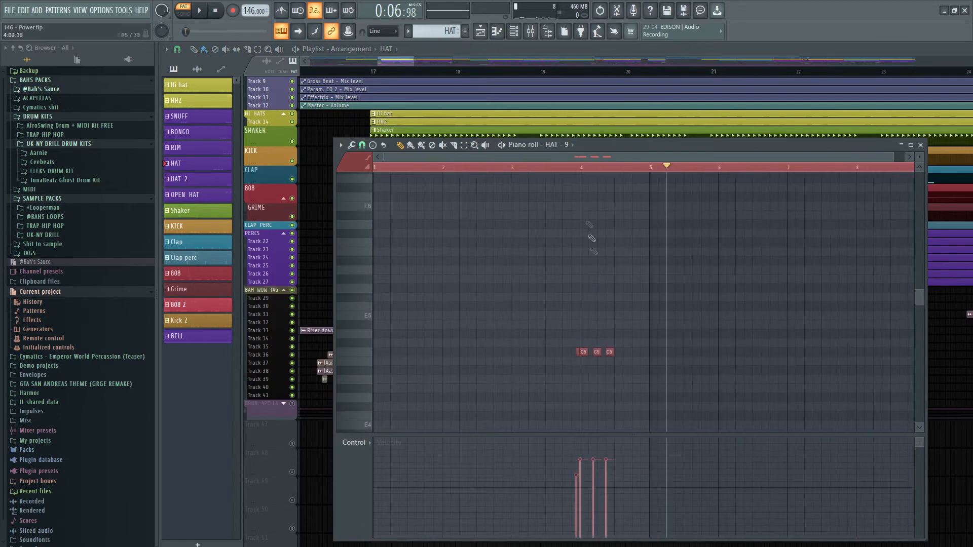
left_click(573, 170)
scroll(653, 378, "up", 2)
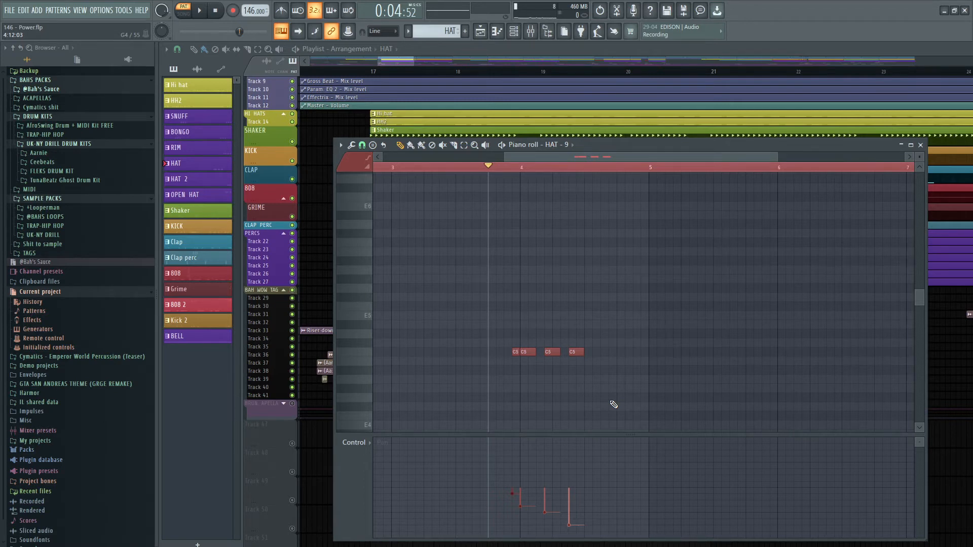
left_click(355, 442)
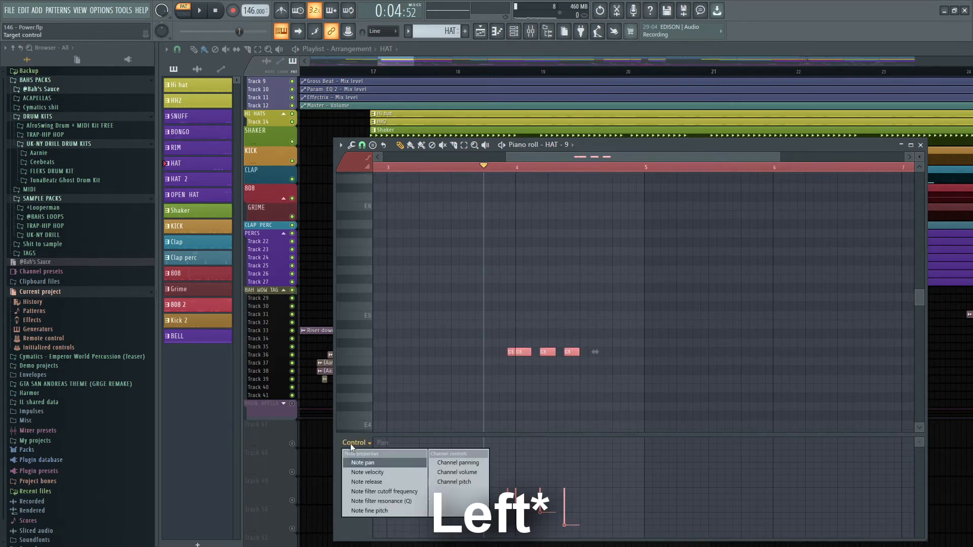
left_click(368, 472)
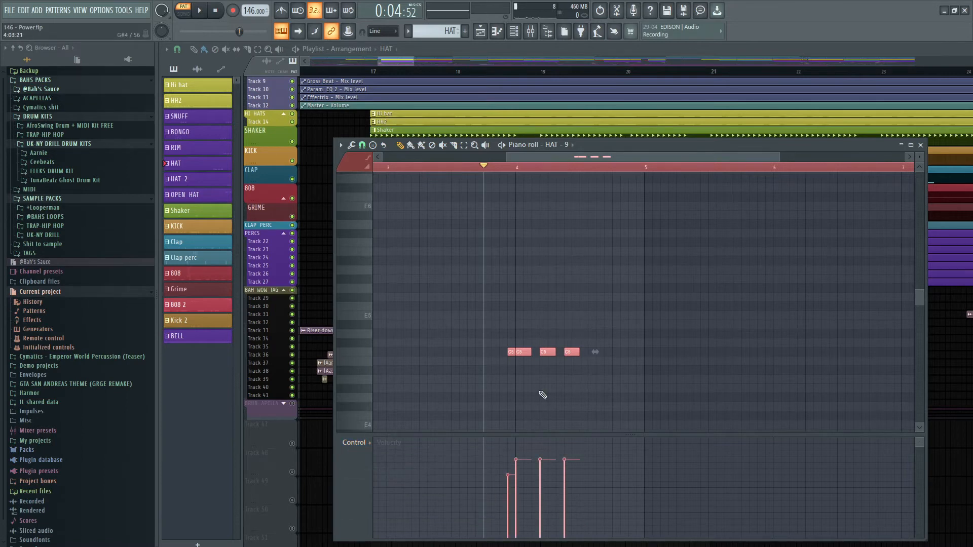
Play the HAT pattern from just before bar 4, and close its piano roll.
key("space")
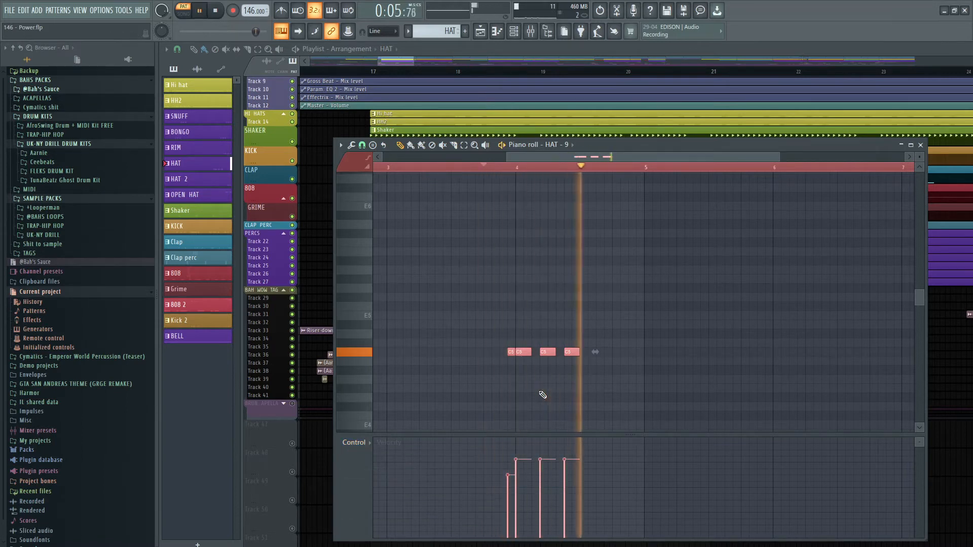
scroll(652, 343, "down", 2, "ctrl")
left_click(921, 145)
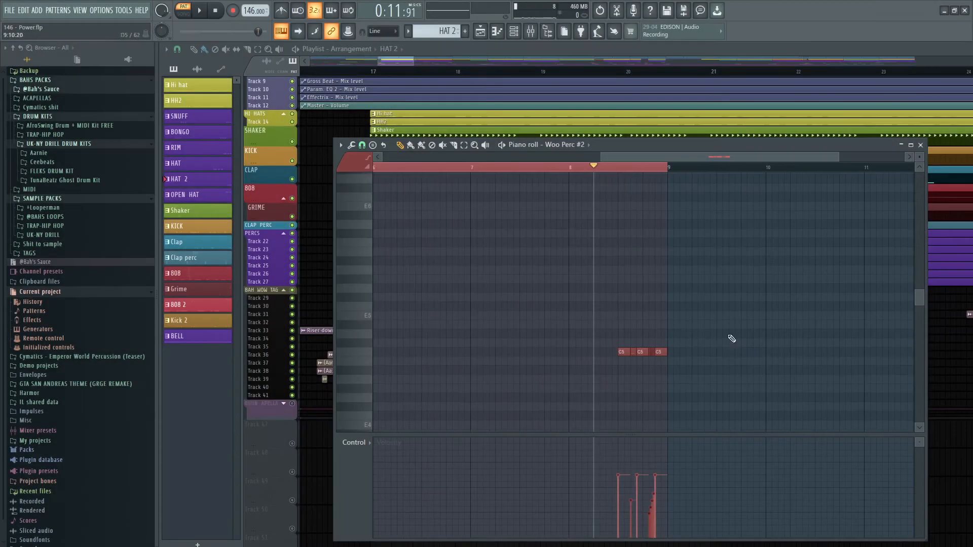
Play the HAT 2 pattern's closing roll in bar 8, stop playback and close the piano roll.
scroll(733, 337, "up", 3)
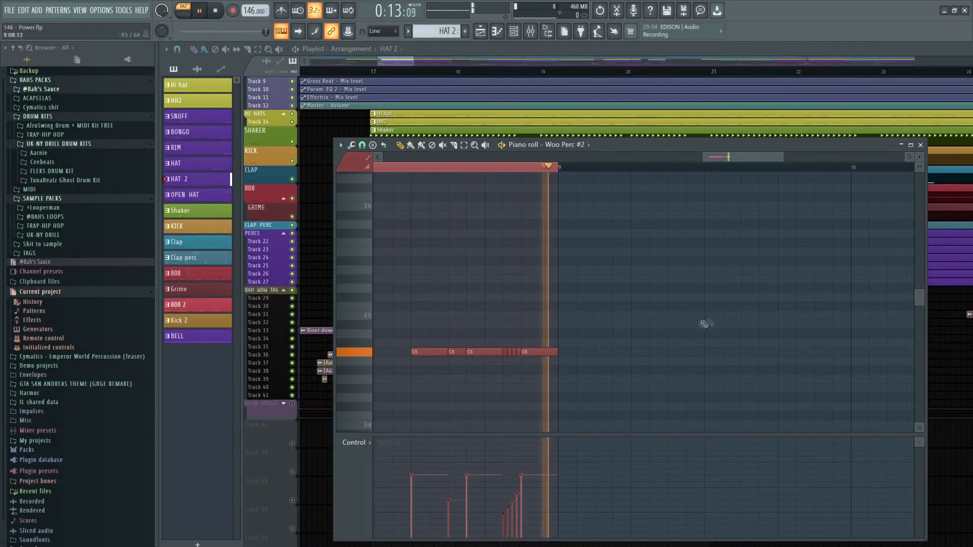
key("space")
left_click(921, 146)
Open the OPEN HAT pattern from the playlist and play its PERC - 4 notes from bar 4 and from the second group.
double_click(409, 271)
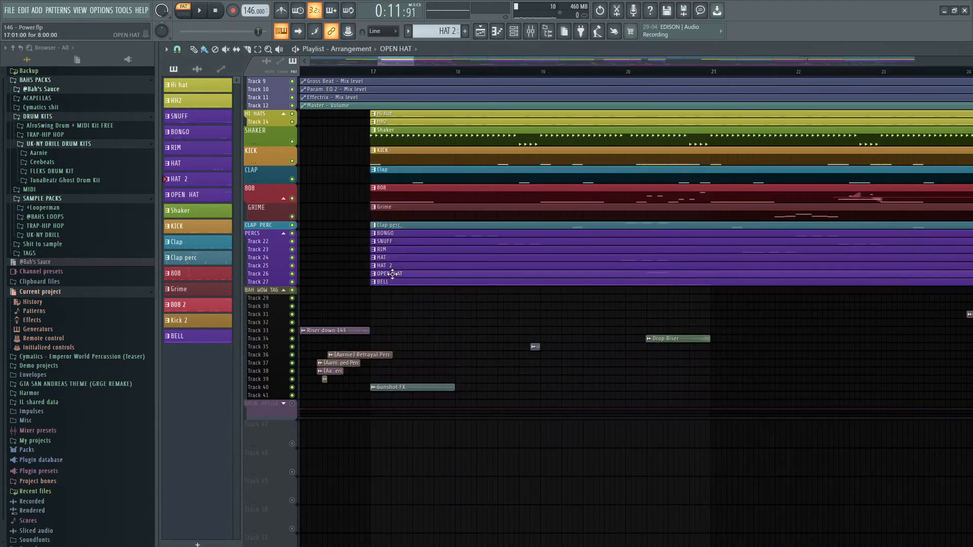
left_click(604, 168)
key("space")
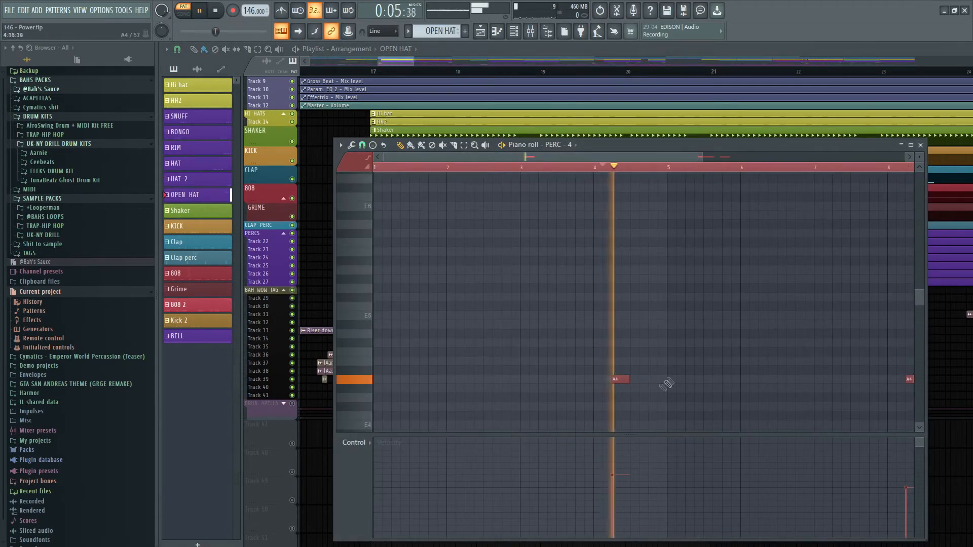
scroll(569, 363, "down", 2)
left_click(693, 169)
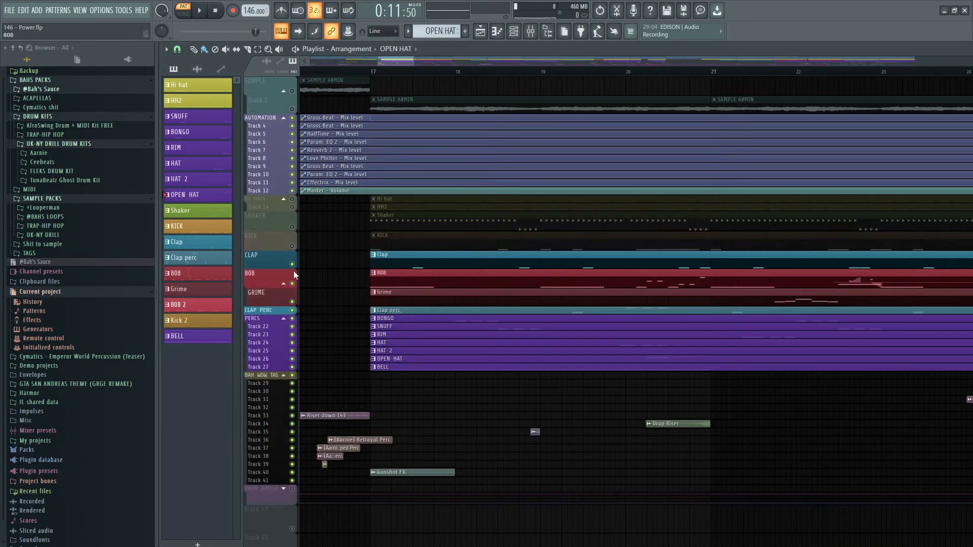
Mute the CLAP, 808 and GRIME tracks in the playlist.
left_click(292, 264)
left_click(292, 284)
left_click(292, 301)
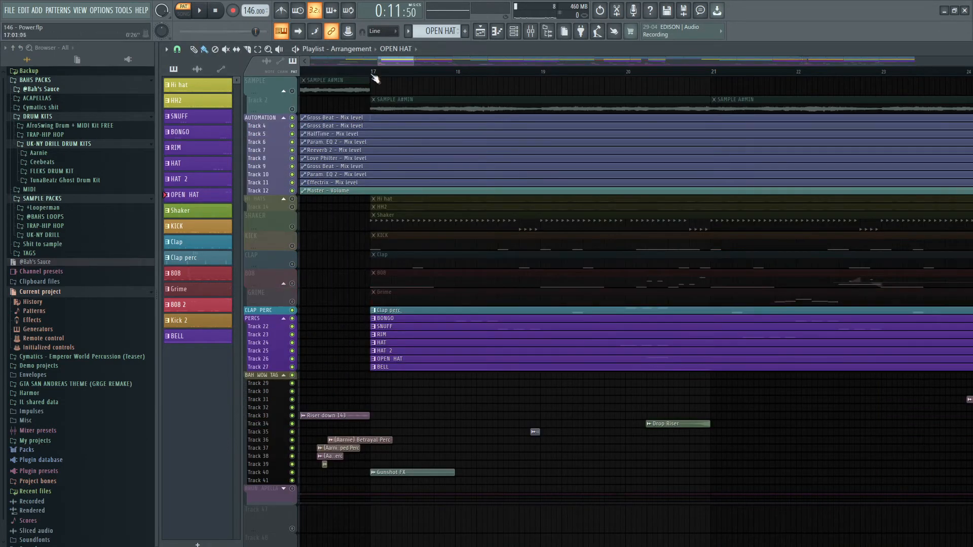
Play the arrangement from bar 17 to hear the clap perc and percussion tracks together.
left_click(374, 75)
key("space")
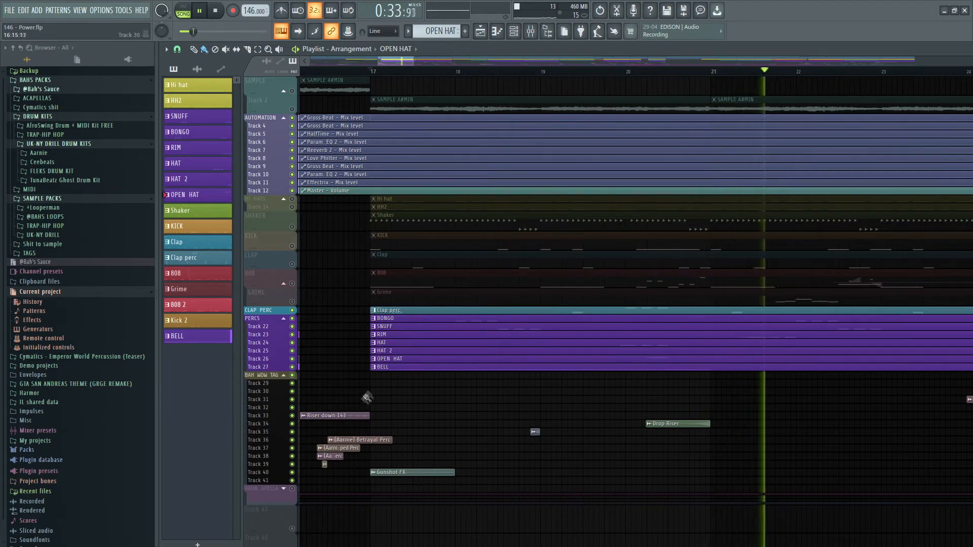
scroll(367, 398, "down", 3, "ctrl")
scroll(615, 397, "right", 1)
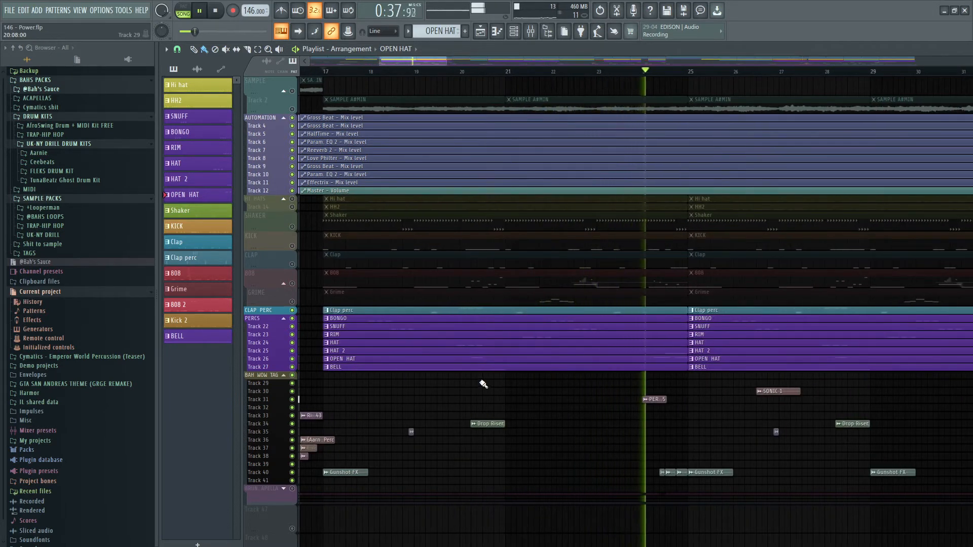
Stop the running playback, mute Track 33 and play the Aarnie perc samples on tracks 36 to 38 from bar 16.
scroll(488, 387, "down", 2, "ctrl")
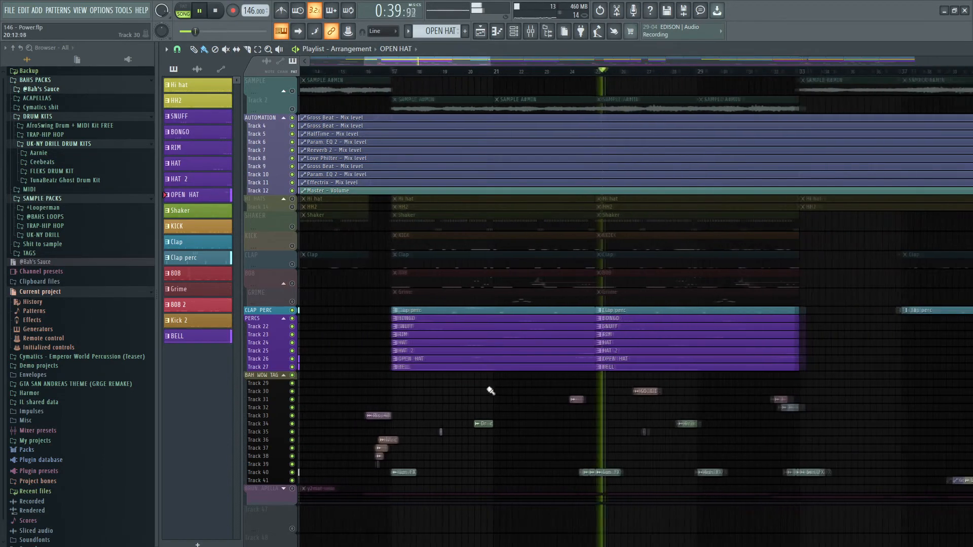
key("space")
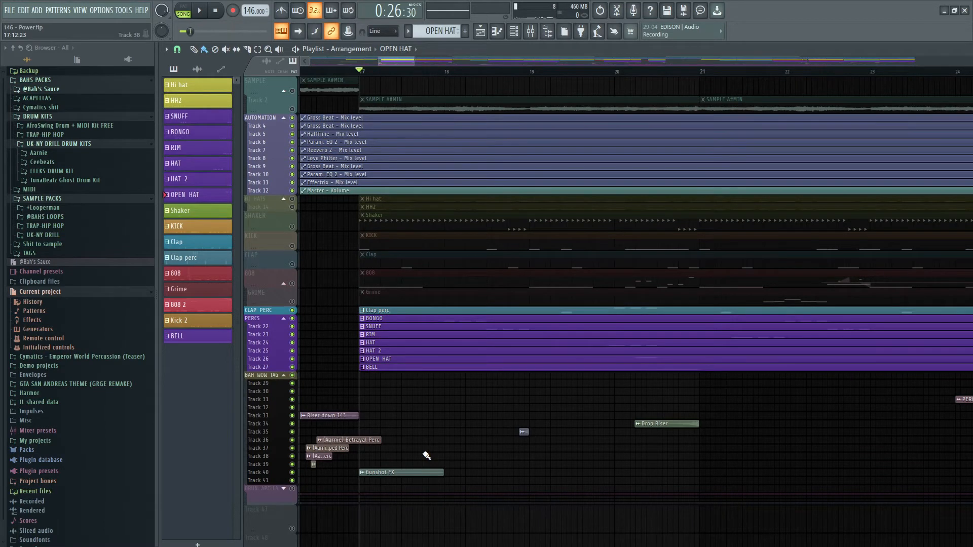
scroll(427, 455, "up", 4)
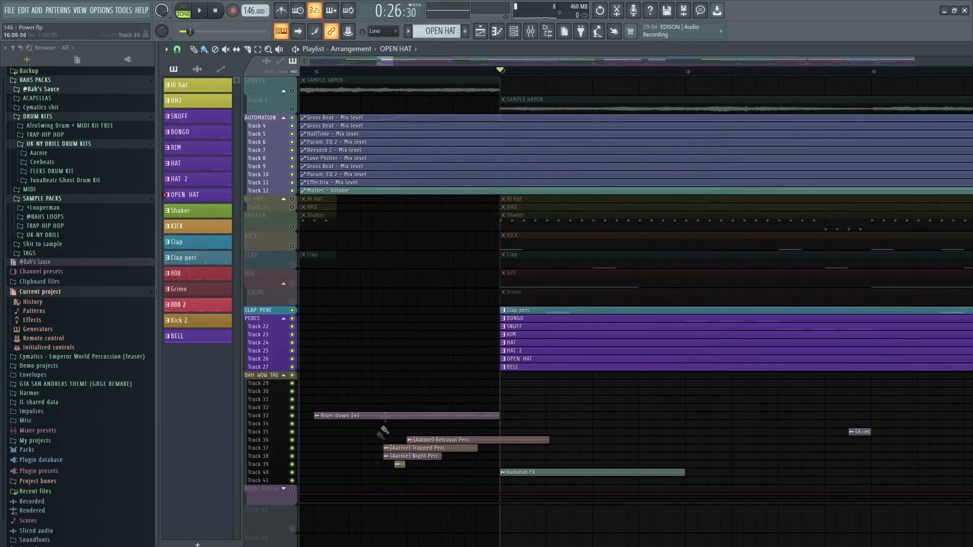
left_click(360, 71)
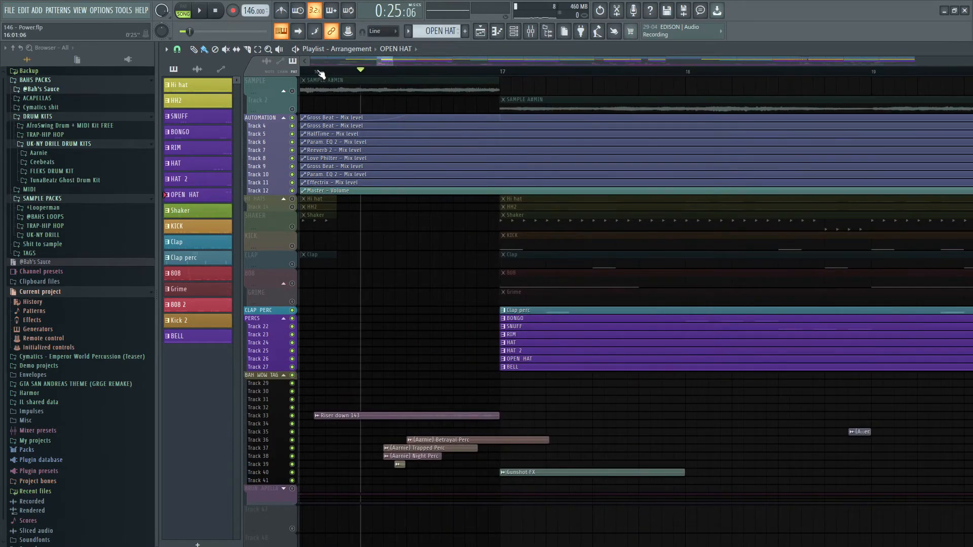
left_click(292, 416)
key("space")
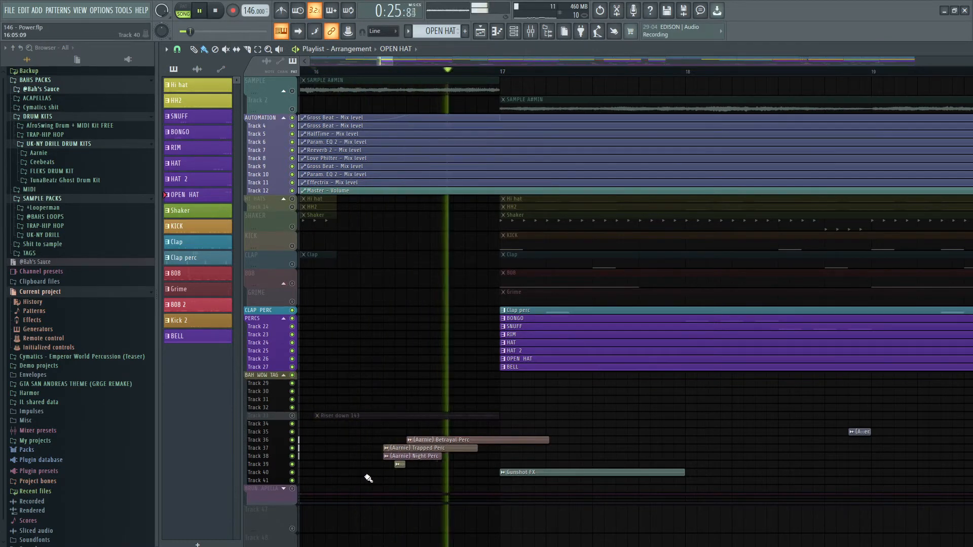
key("space")
Unmute Track 33, mute tracks 36 to 40 and play the Riser down clip leading into bar 17.
scroll(371, 410, "down", 4)
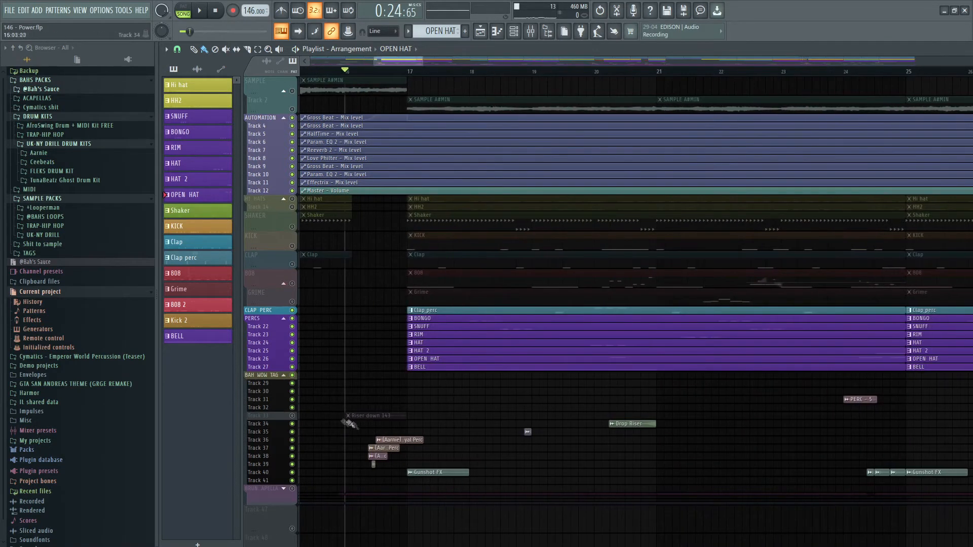
left_click(292, 416)
scroll(305, 426, "up", 4)
left_click_drag(292, 440, 292, 472)
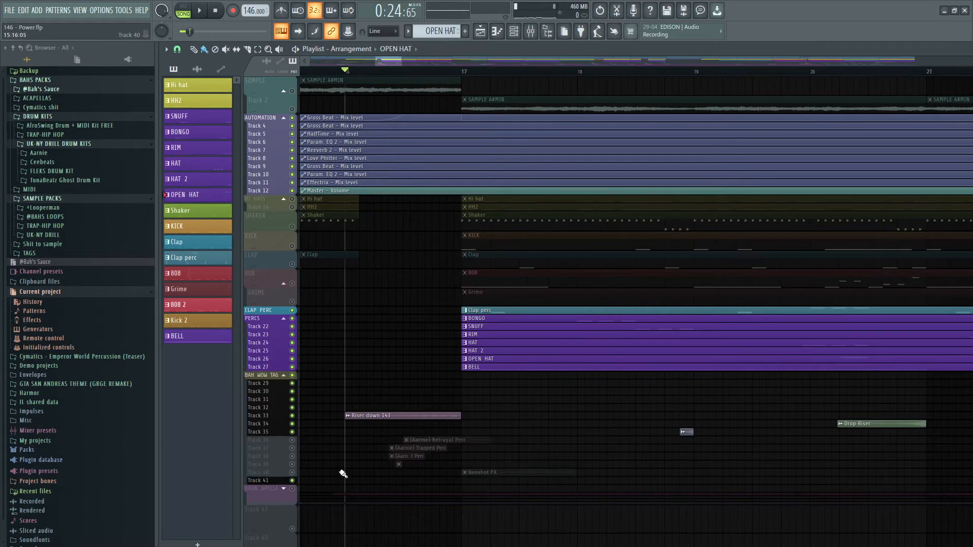
key("space")
key("space")
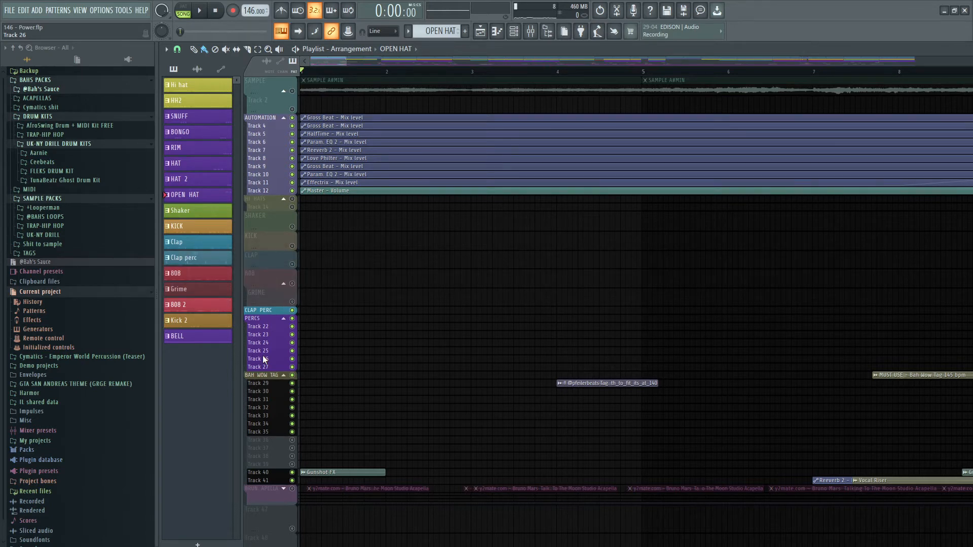
Play the Gunshot FX clip from bar 1 and the Vocal Riser on Track 41 from bar 7.
key("space")
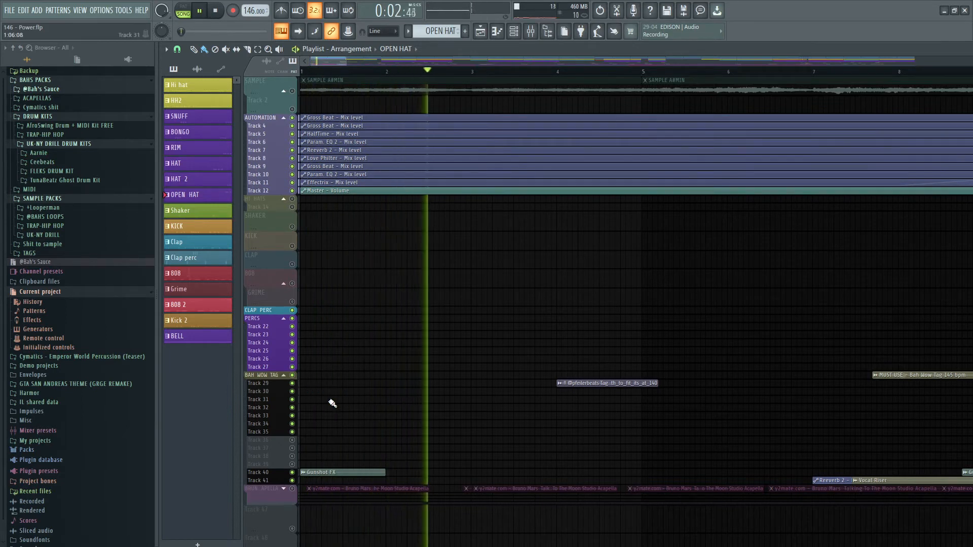
key("space")
scroll(300, 475, "down", 3)
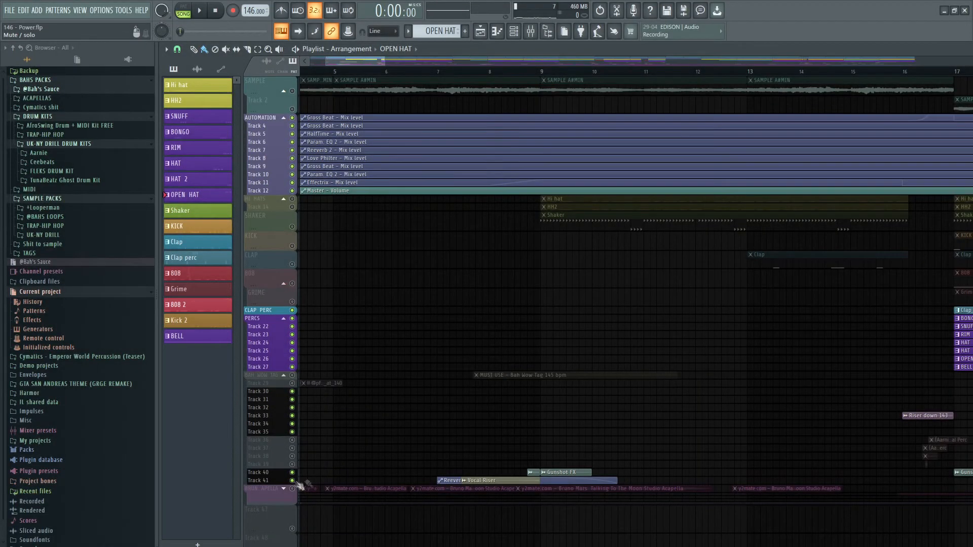
left_click(443, 74)
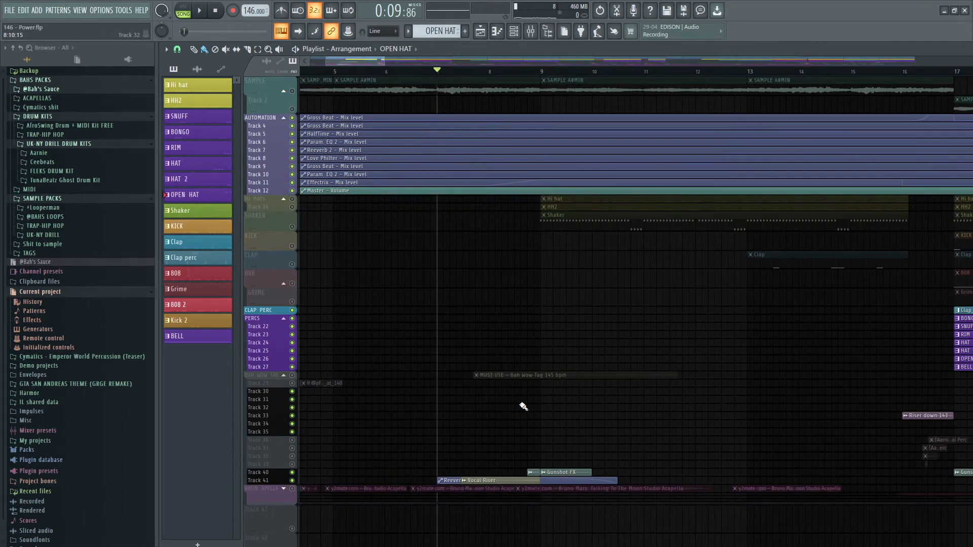
key("space")
scroll(441, 536, "up", 2)
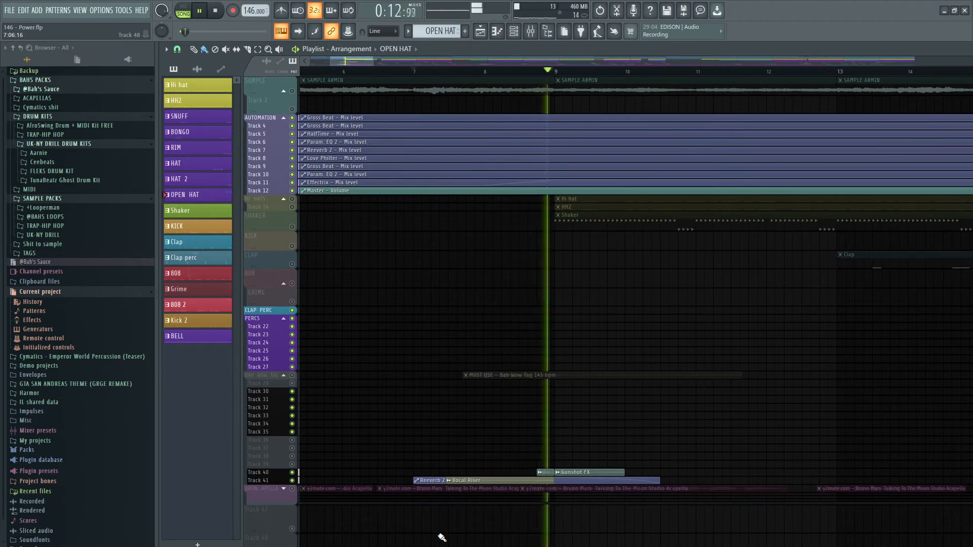
scroll(391, 476, "down", 3)
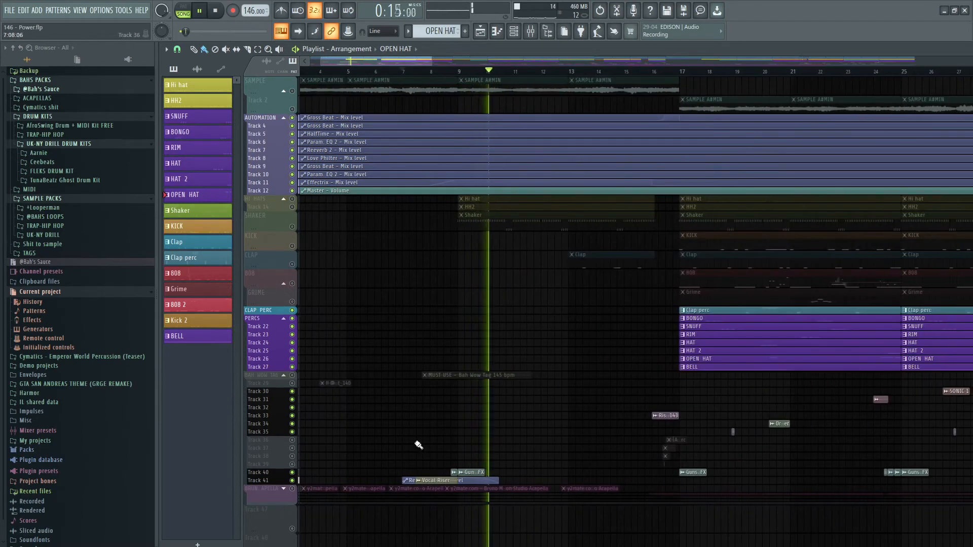
key("space")
Play the (Aarnie) Mercury Riser clip on Track 35 from the end of bar 18.
scroll(729, 435, "up", 3)
scroll(730, 474, "up", 3)
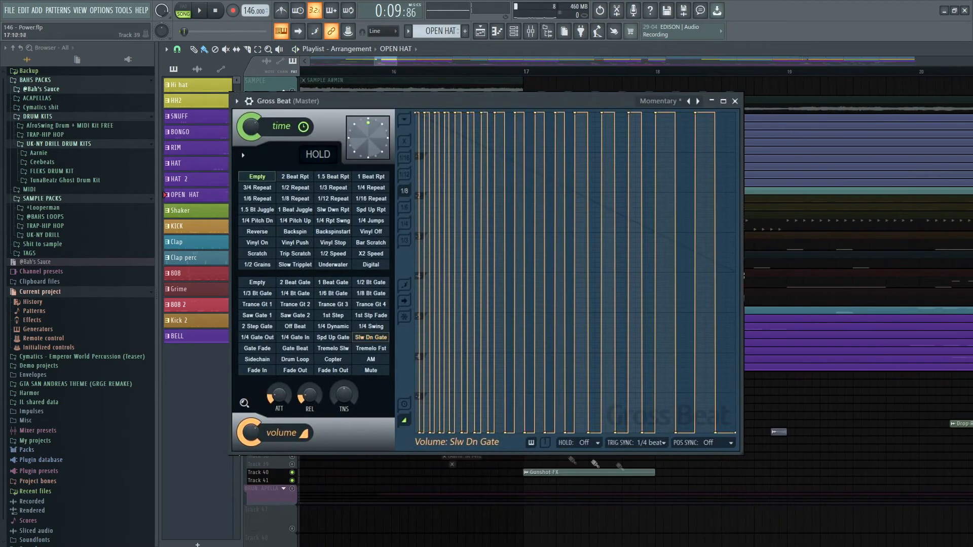
scroll(501, 458, "down", 2)
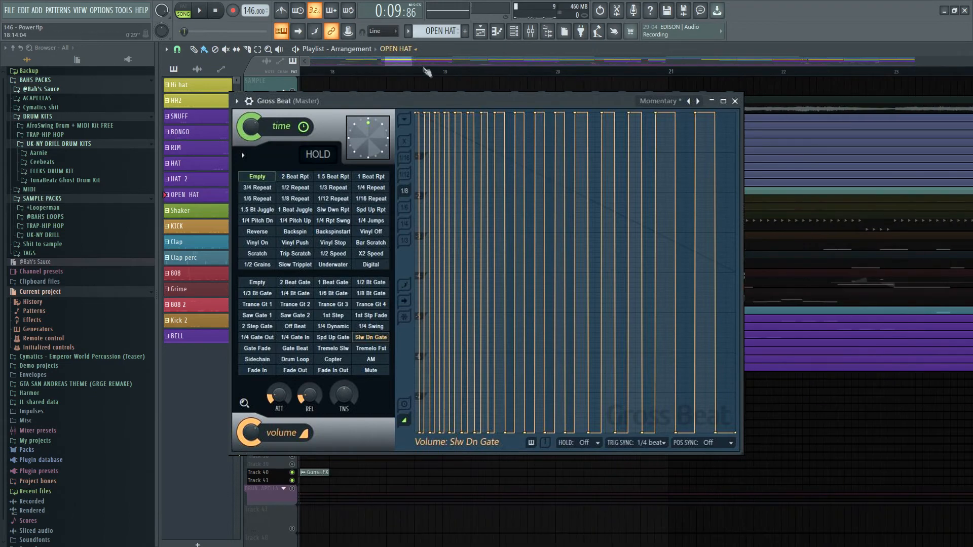
left_click(427, 72)
left_click(355, 467)
key("space")
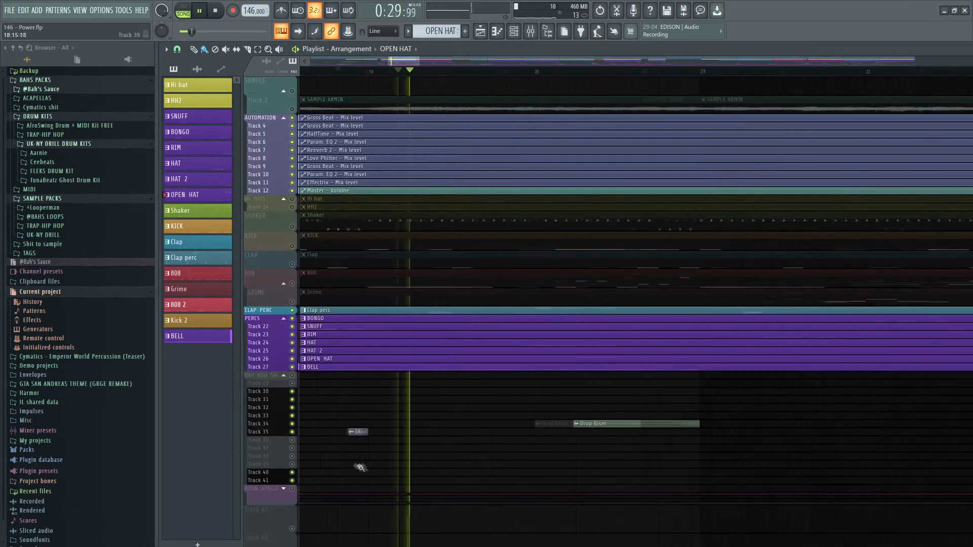
scroll(467, 460, "down", 3)
key("space")
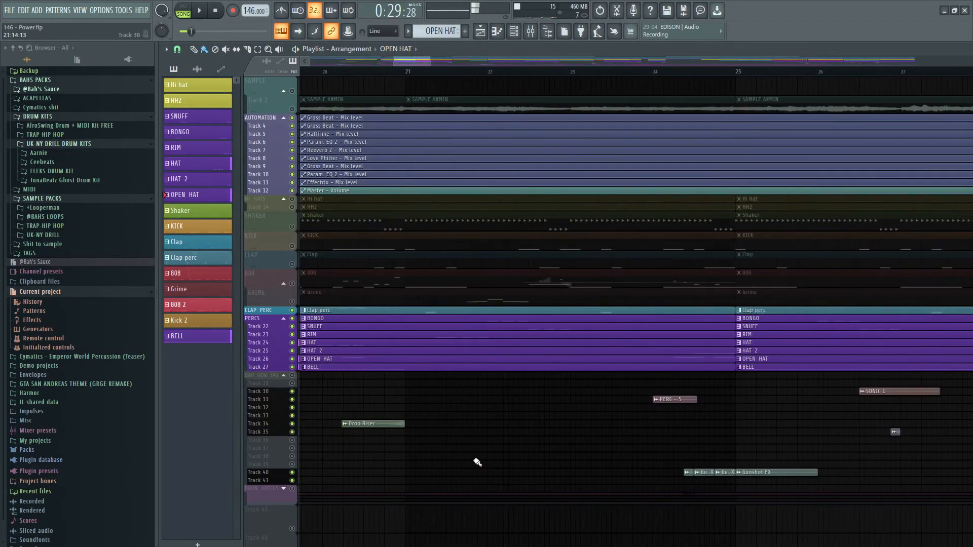
scroll(477, 463, "up", 5)
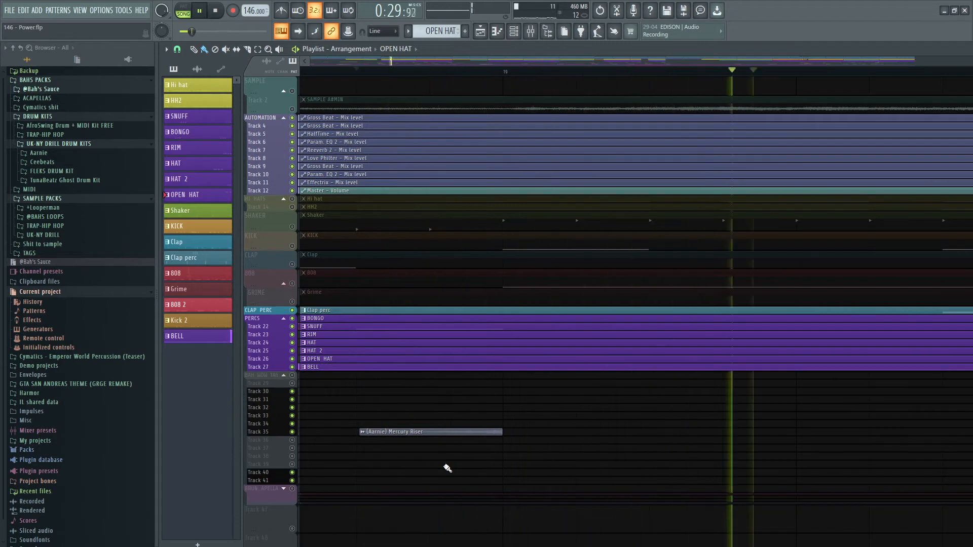
Play the Drop Riser clip on Track 34 from bar 20 and stop playback past its end.
scroll(349, 462, "down", 3)
scroll(348, 463, "down", 2)
scroll(565, 436, "up", 3)
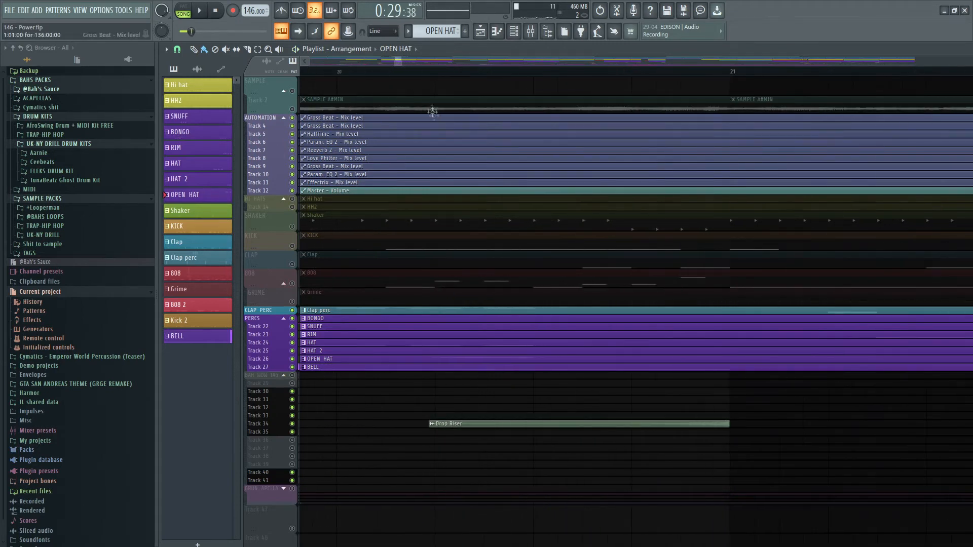
left_click(436, 72)
key("space")
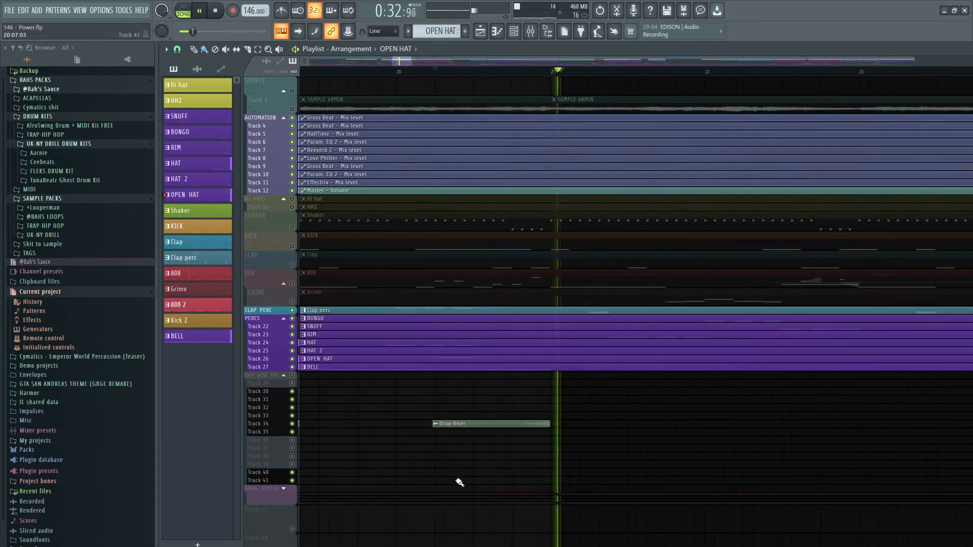
scroll(451, 481, "down", 4)
key("space")
Play the PERC - 5 clip on Track 31 from bar 24.
scroll(487, 472, "up", 3)
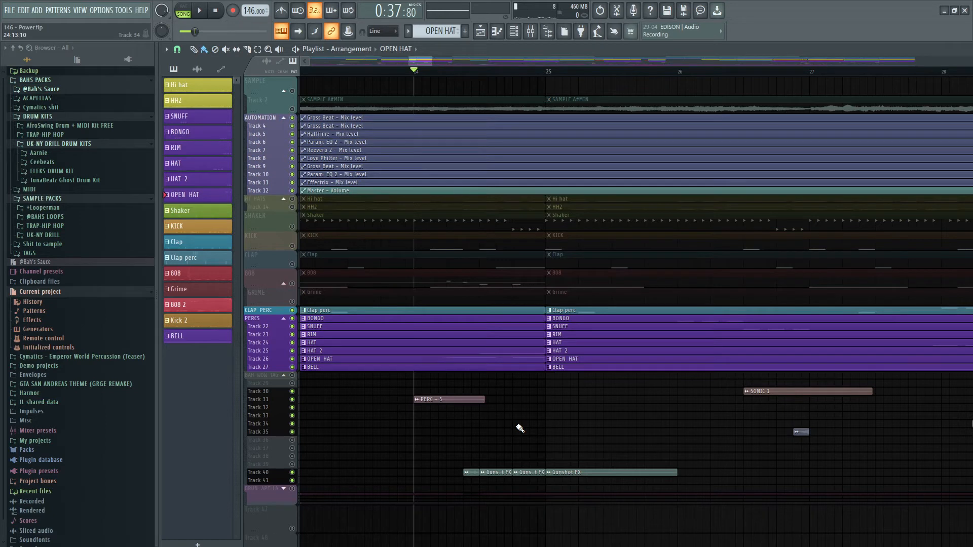
key("space")
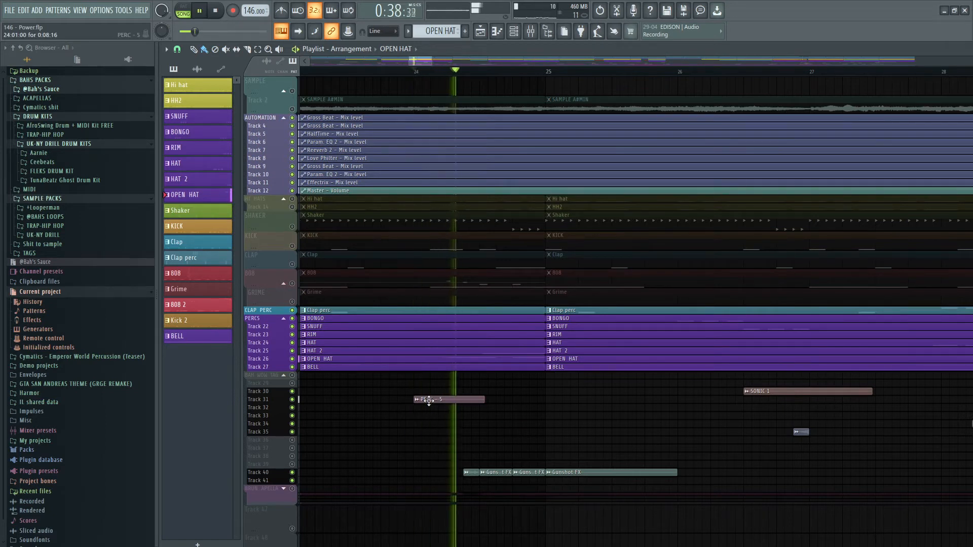
key("space")
Move the playhead to the start of the SONIC 1 clip on Track 30 in bar 26.
scroll(429, 403, "down", 3)
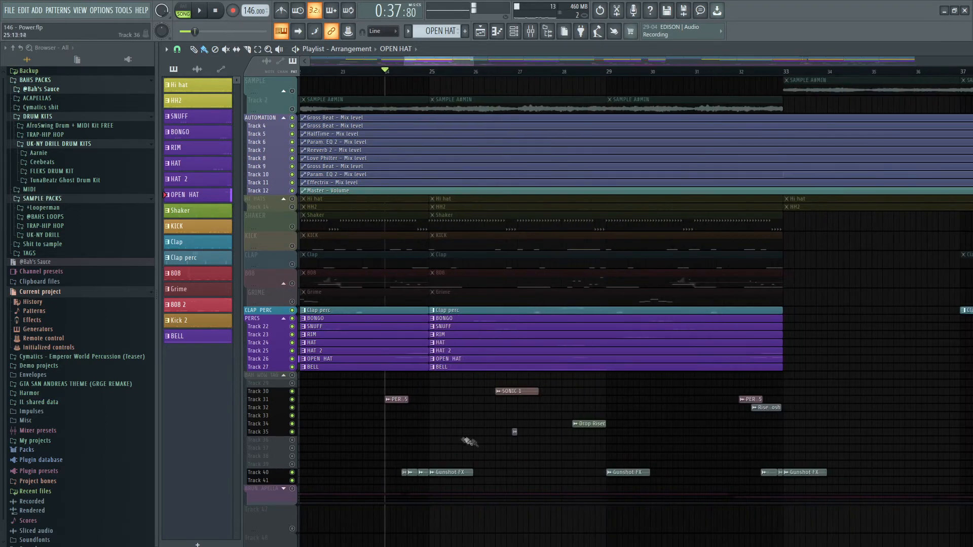
scroll(534, 450, "up", 3)
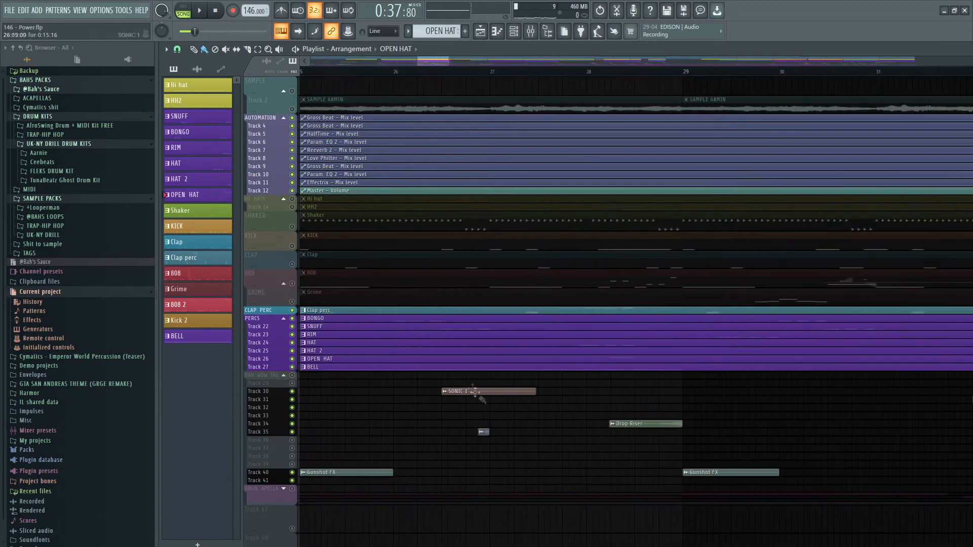
left_click(442, 70)
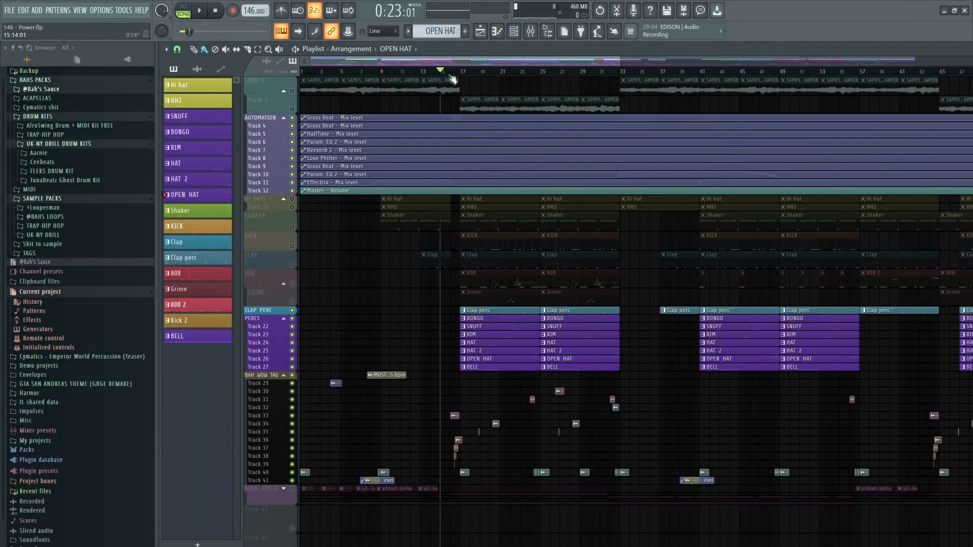
scroll(445, 218, "up", 5)
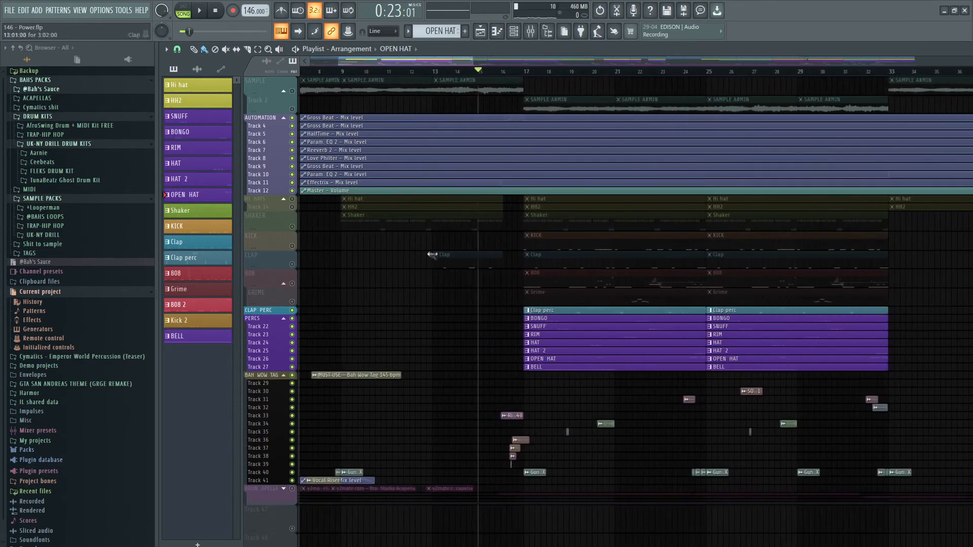
scroll(284, 217, "up", 3)
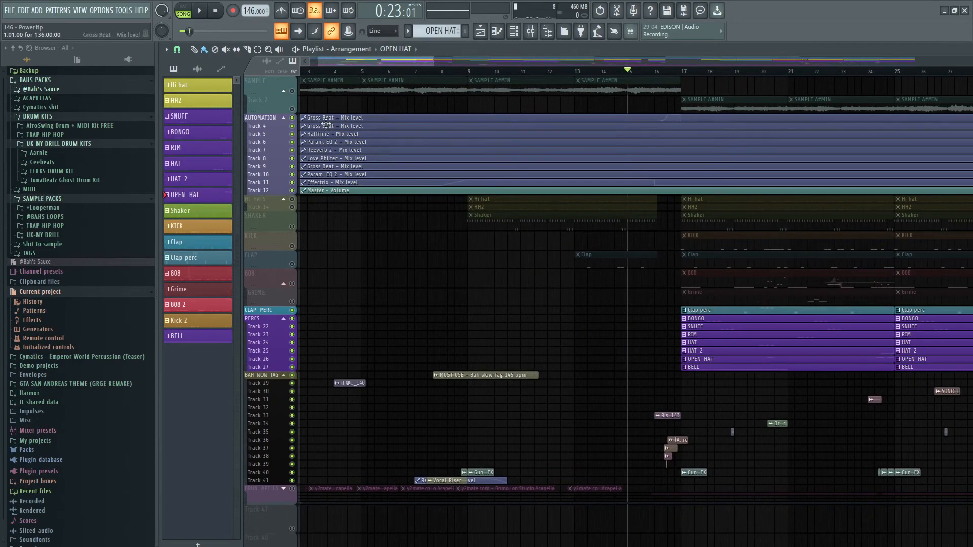
scroll(400, 272, "down", 5)
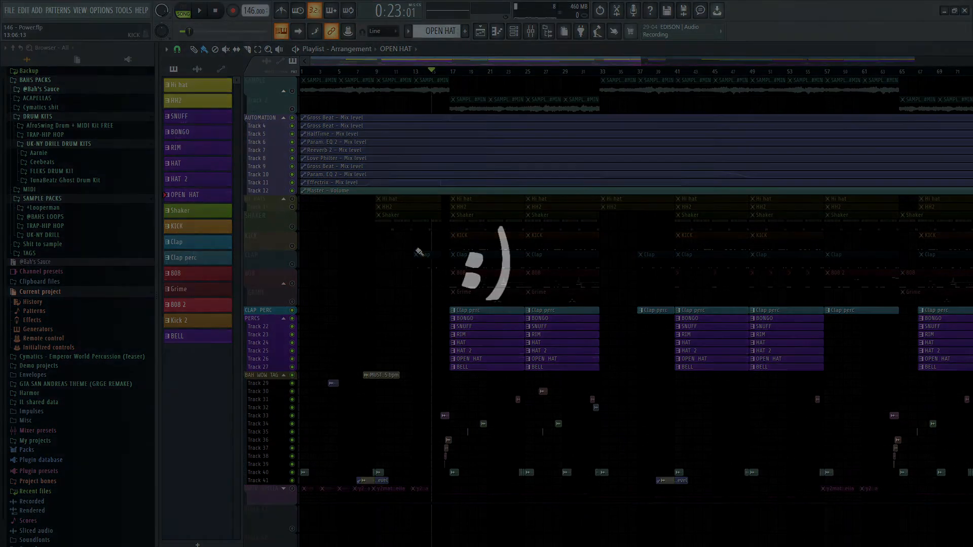